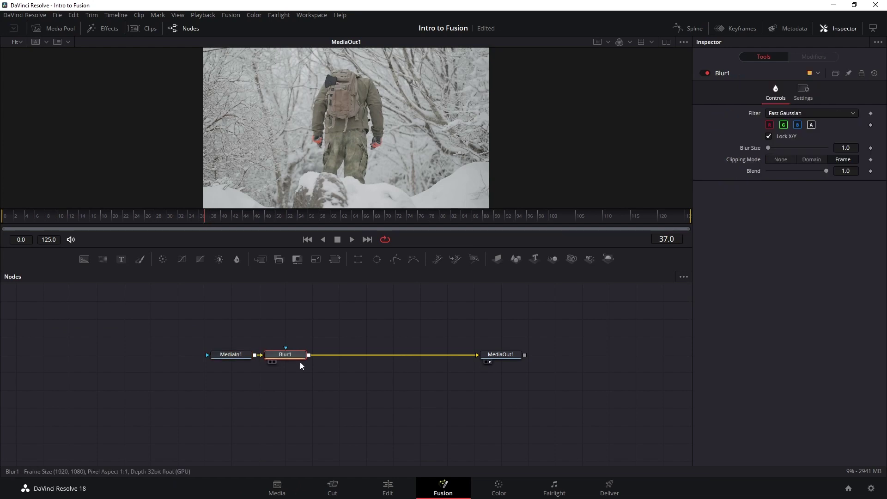
Step: Increase the Blur1 node's blur size and shift the second magic fire copy away from the hiker
drag(768, 147, 824, 148)
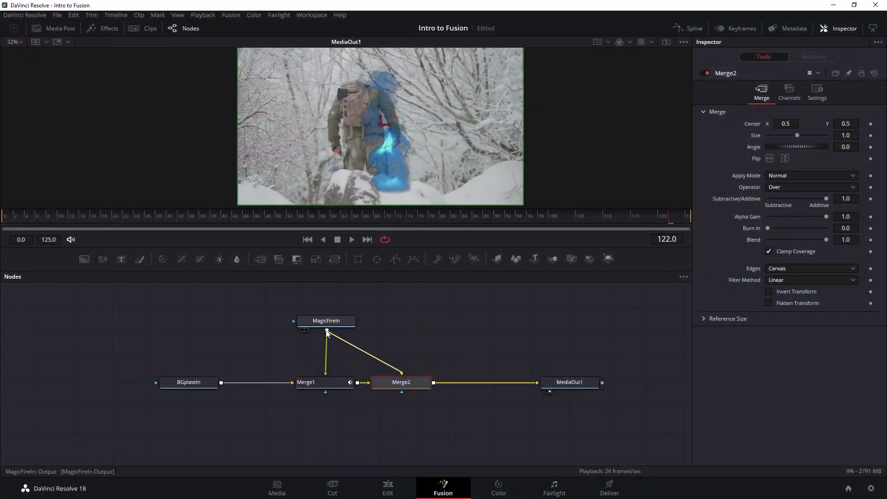
drag(393, 134, 481, 126)
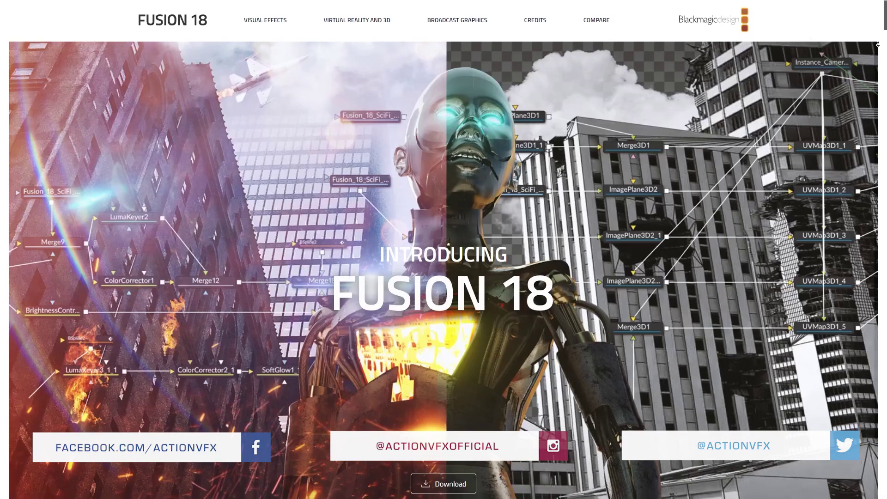
Step: Browse the Fusion 18 and DaVinci Resolve 18 product pages, including the Fusion workflow section
scroll(444, 271, down, 1)
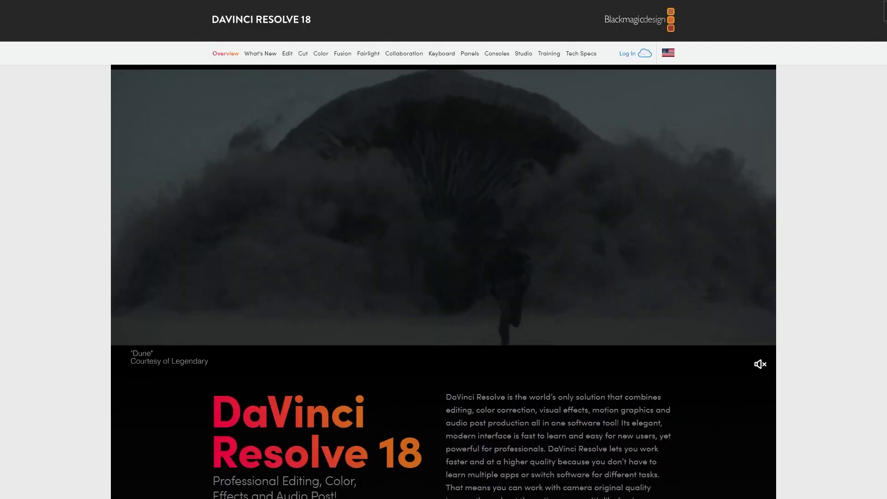
scroll(444, 277, down, 1)
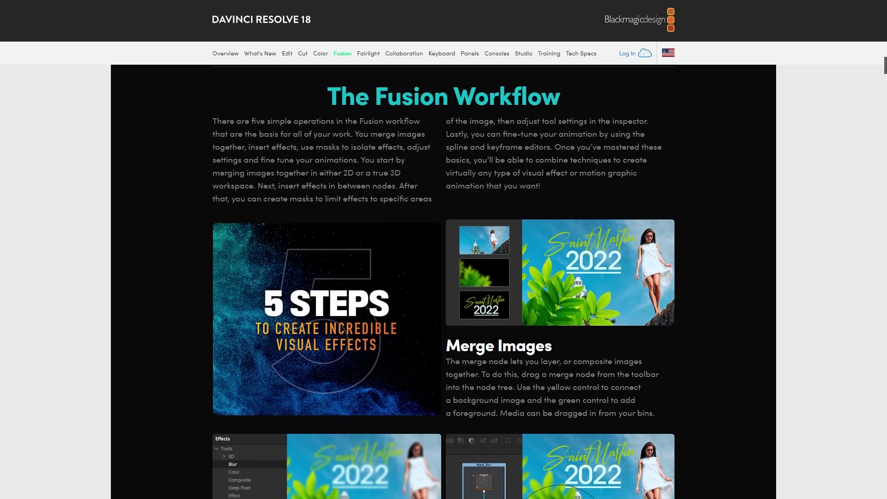
scroll(444, 282, down, 1)
scroll(443, 282, down, 2)
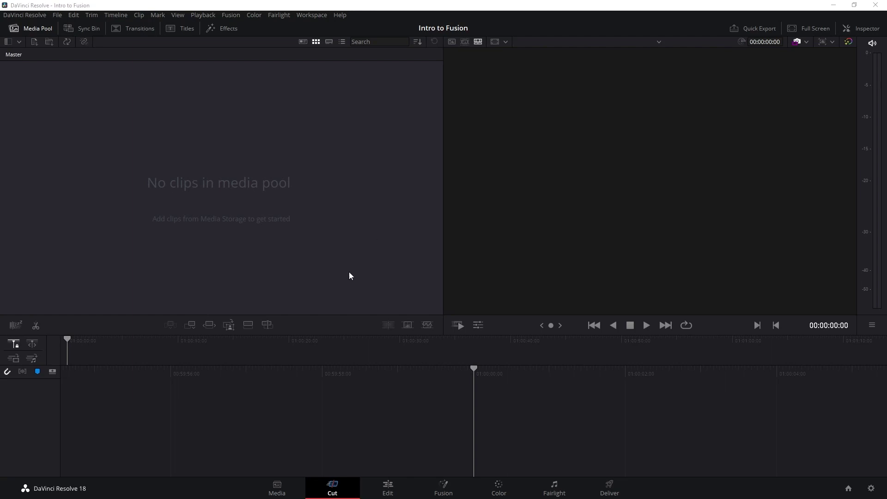
Step: Go to the Edit page and review the project's master settings for timeline resolution and frame rate
click(395, 487)
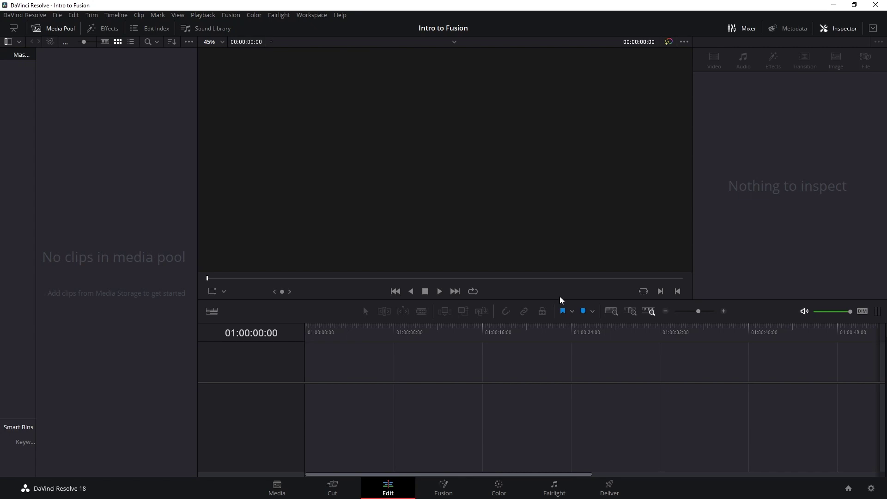
click(57, 15)
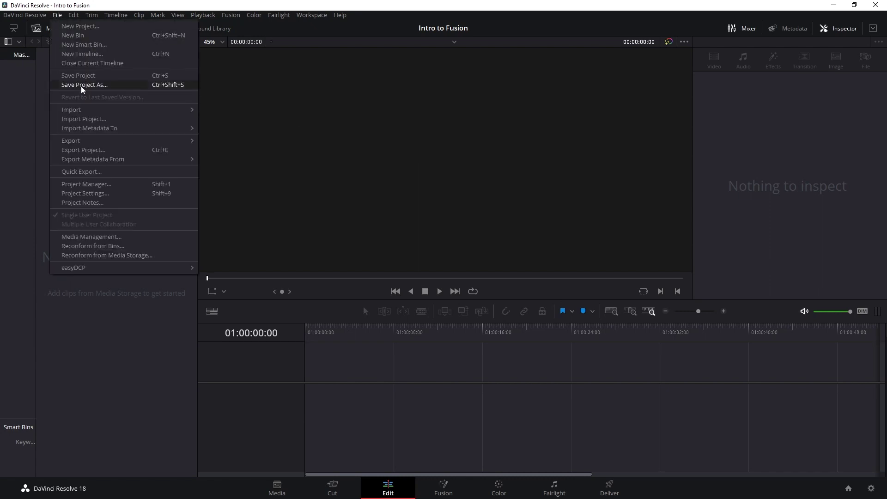
click(104, 198)
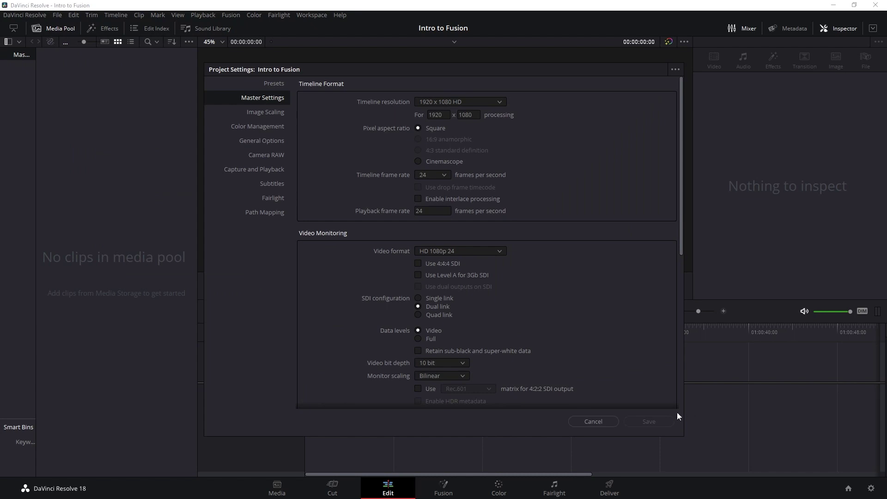
click(594, 421)
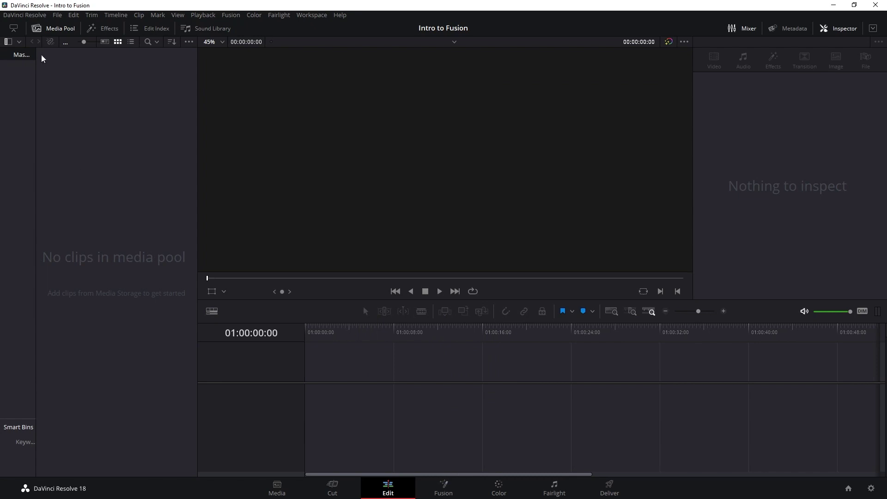
Step: Import the BG Plate and Snow_2_4639_HD clips into the media pool
click(57, 28)
click(57, 29)
click(54, 17)
mouse_move(120, 110)
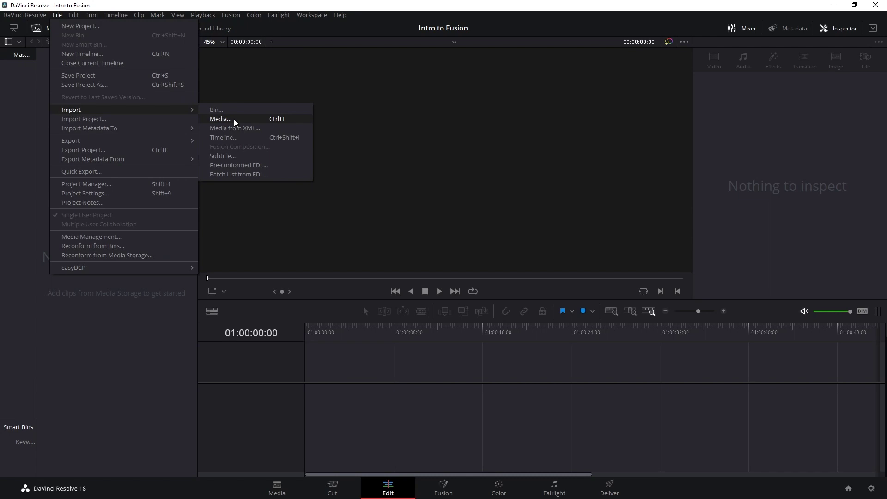
click(221, 120)
drag(58, 151, 129, 99)
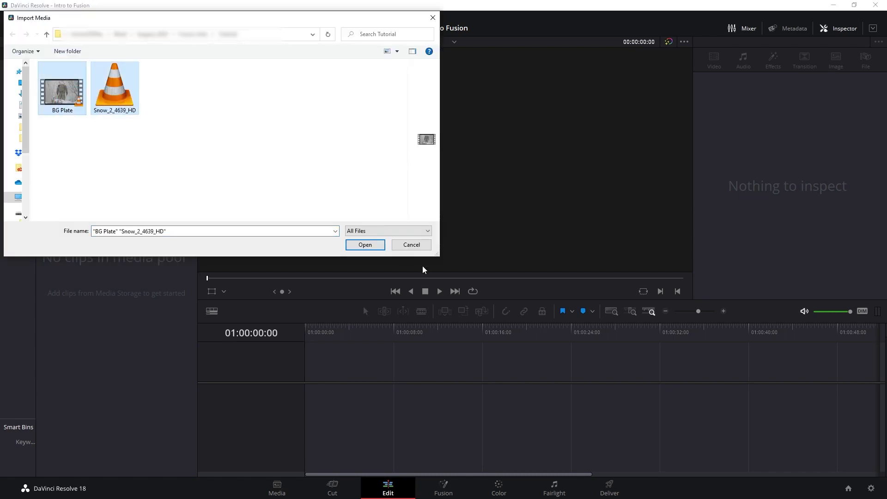
click(365, 245)
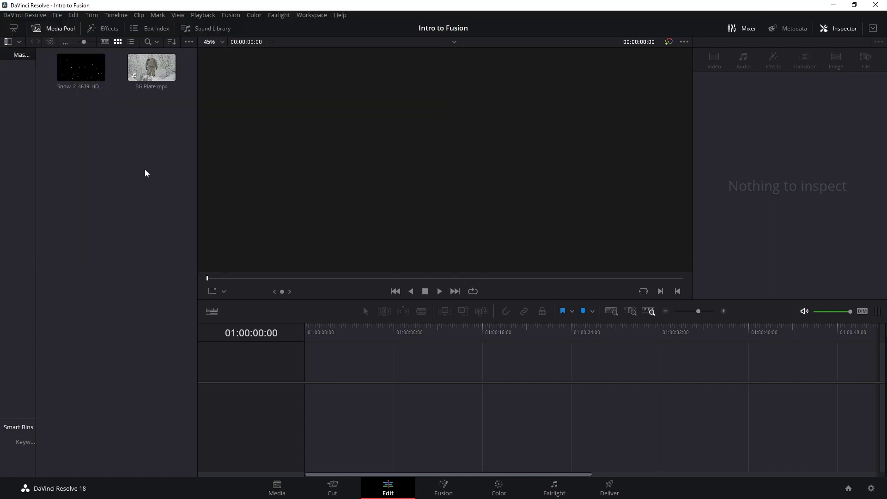
Step: Preview the BG Plate and Snow_2_4639_HD clips from the media pool
click(135, 74)
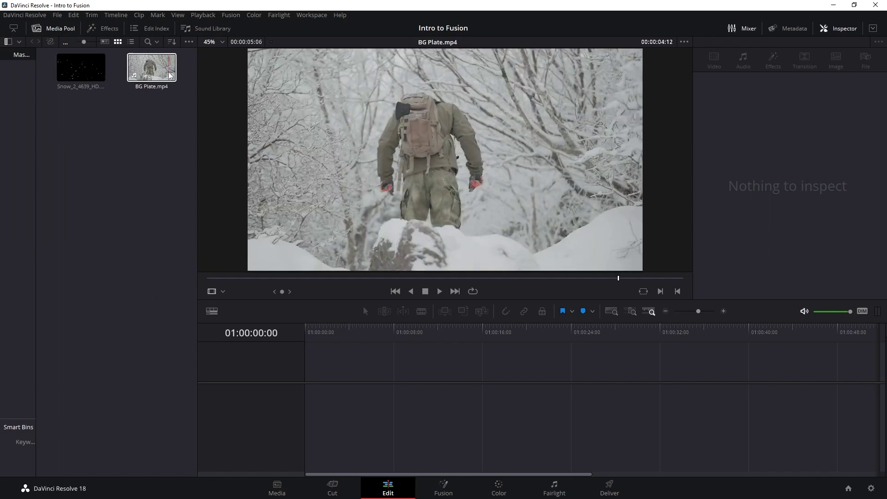
double_click(161, 76)
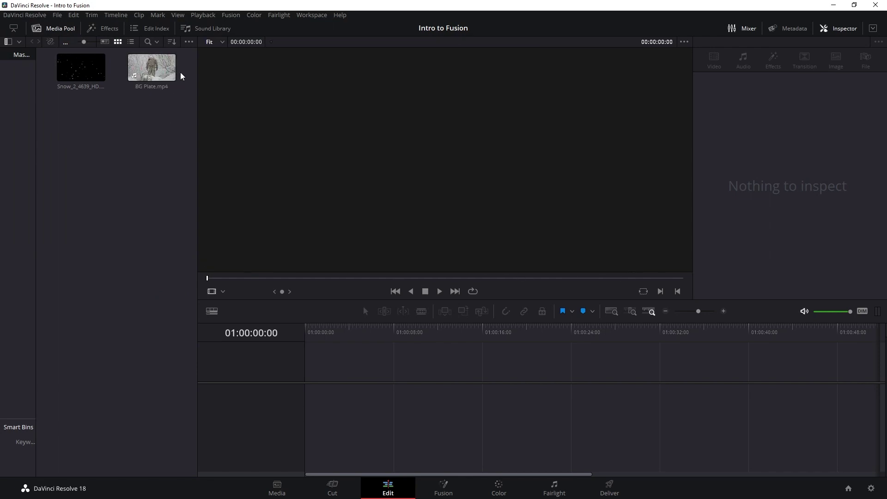
click(138, 106)
click(64, 74)
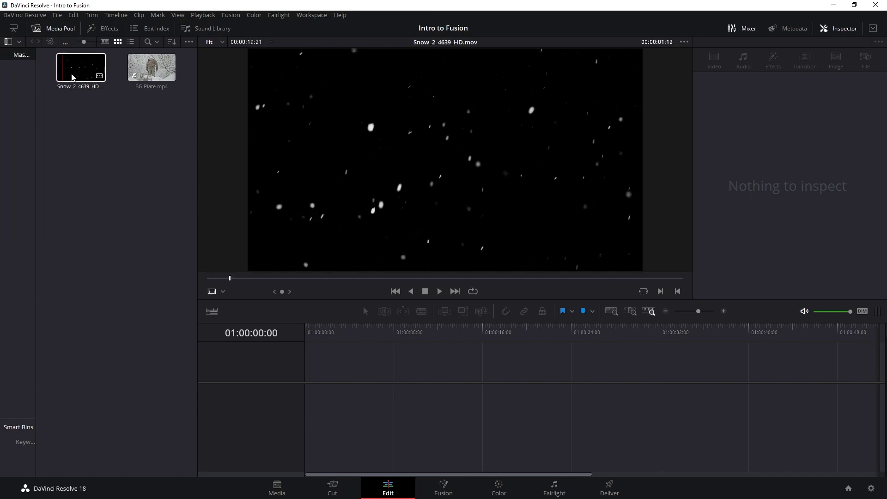
click(151, 75)
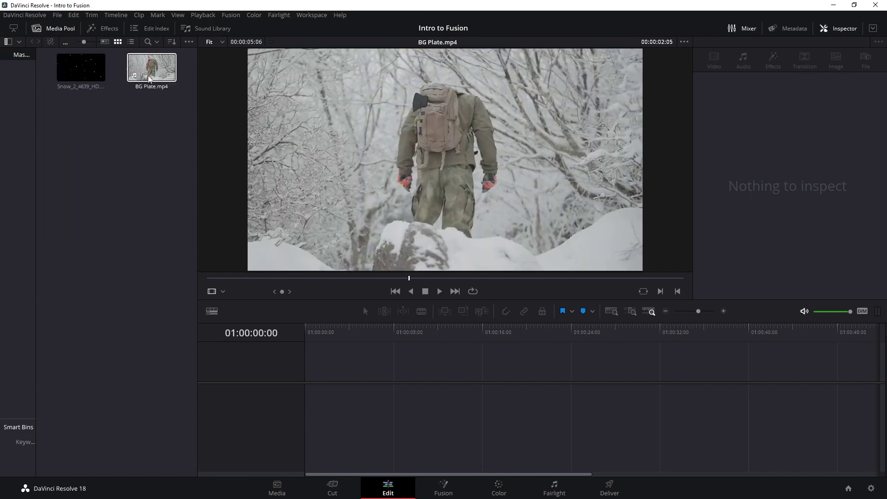
click(137, 134)
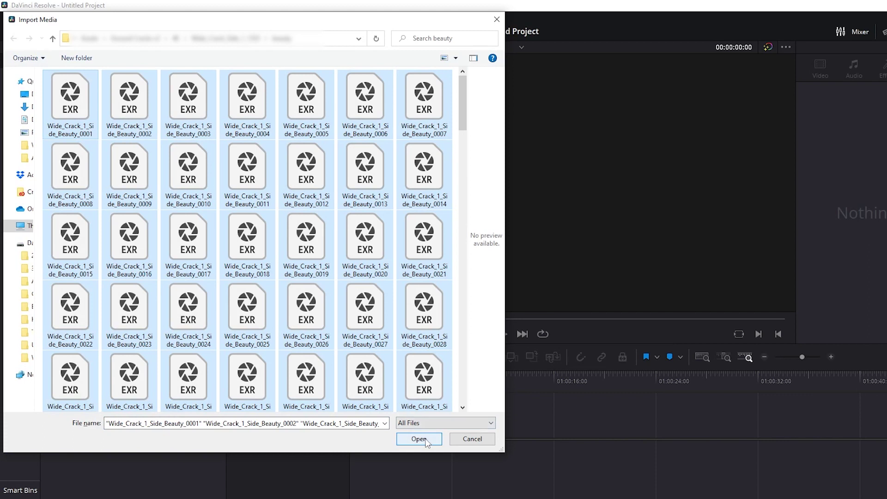
Step: Import the selected Wide_Crack_1_Side_Beauty EXR image sequence into the Untitled Project and preview it
click(419, 440)
click(94, 80)
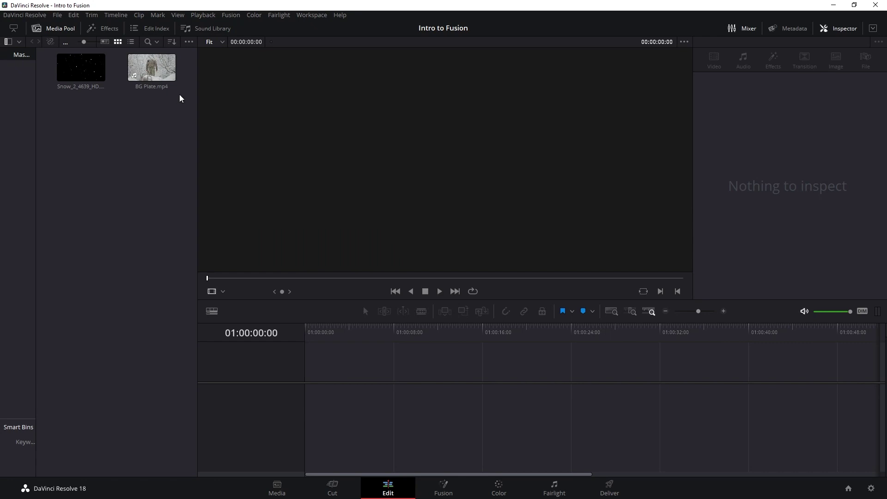
Step: Place BG Plate.mp4 at the start of a new timeline and scrub the playhead to 01:00:01:13
drag(151, 67, 308, 391)
mouse_move(327, 326)
mouse_down()
mouse_move(315, 326)
mouse_move(324, 330)
mouse_up()
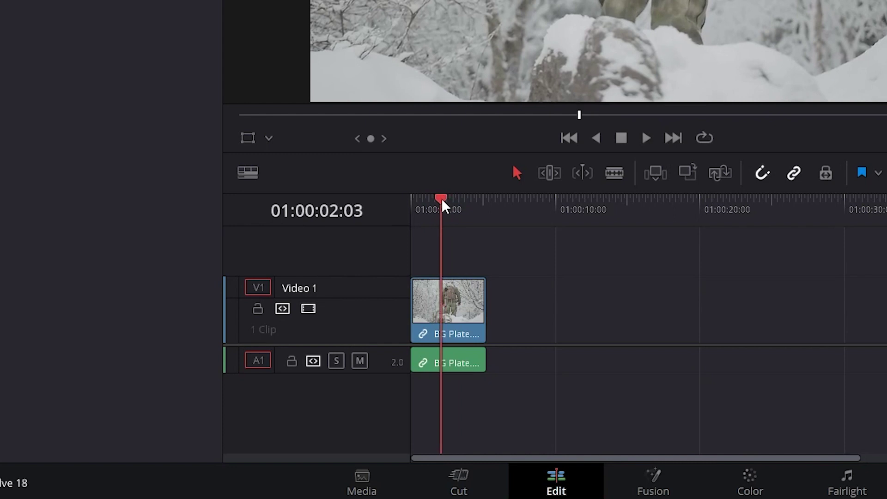
drag(442, 199, 432, 199)
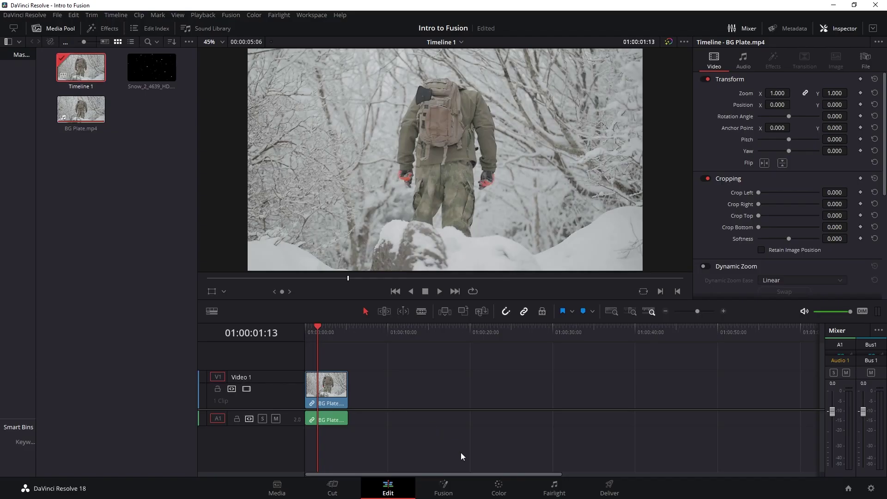
Step: Insert a Blur node between MediaIn1 and MediaOut1 in Fusion, raise its blur size to about 83.5, and check the clip on the Edit page
click(450, 486)
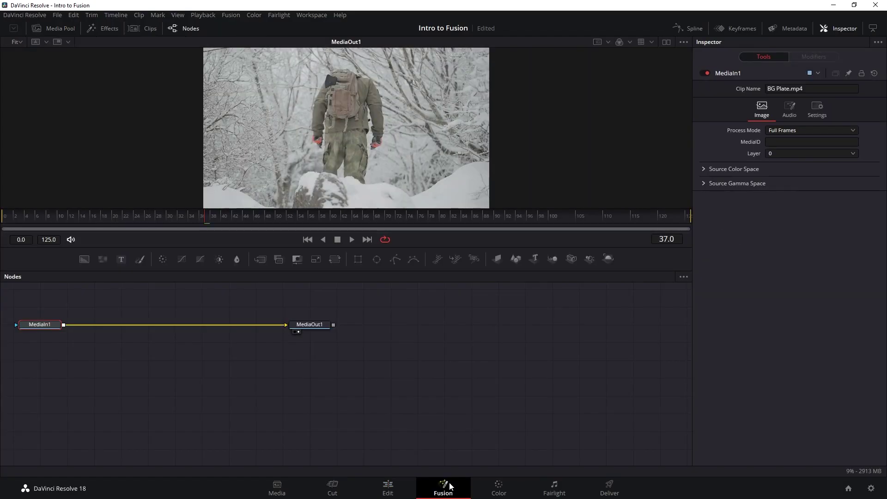
drag(369, 417, 532, 445)
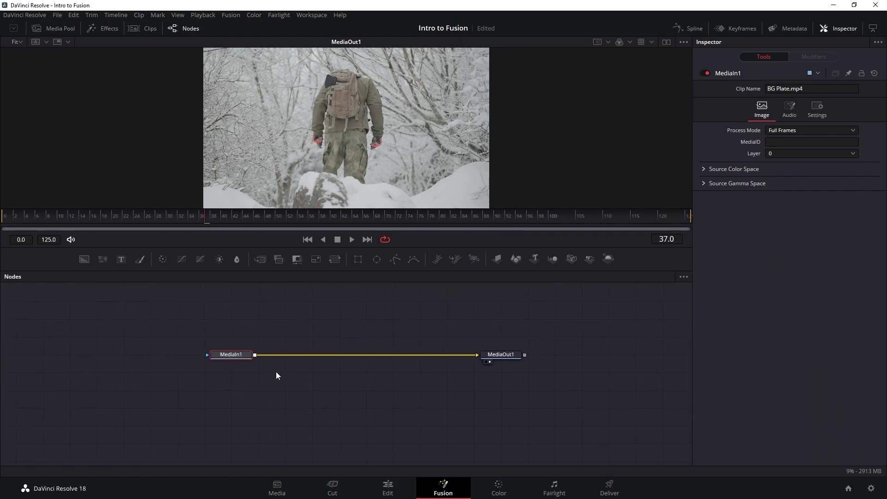
click(237, 259)
drag(300, 362, 326, 354)
drag(766, 146, 807, 148)
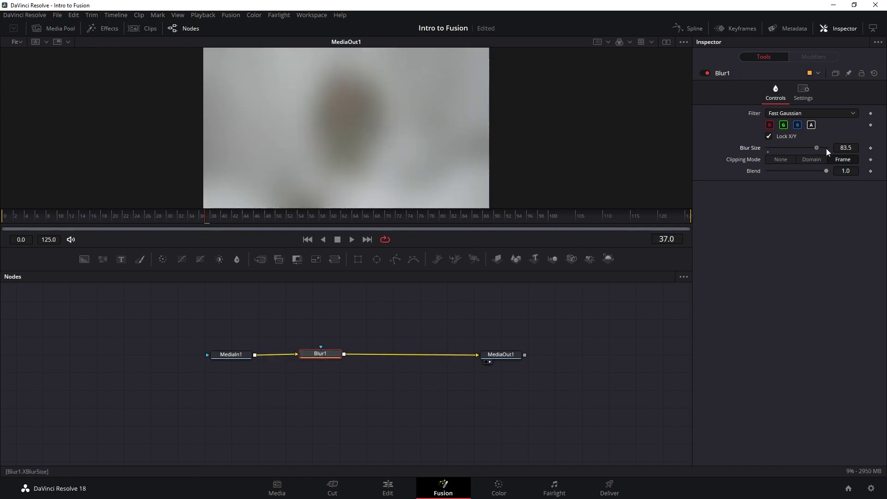
click(400, 490)
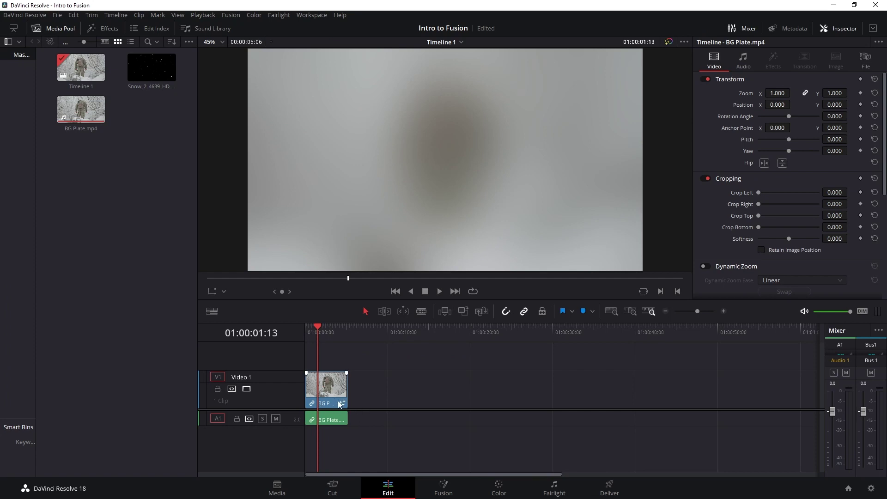
Step: Undo the blurred clip's edits and place a fresh BG Plate.mp4 at the start of Timeline 1
key(ctrl+z)
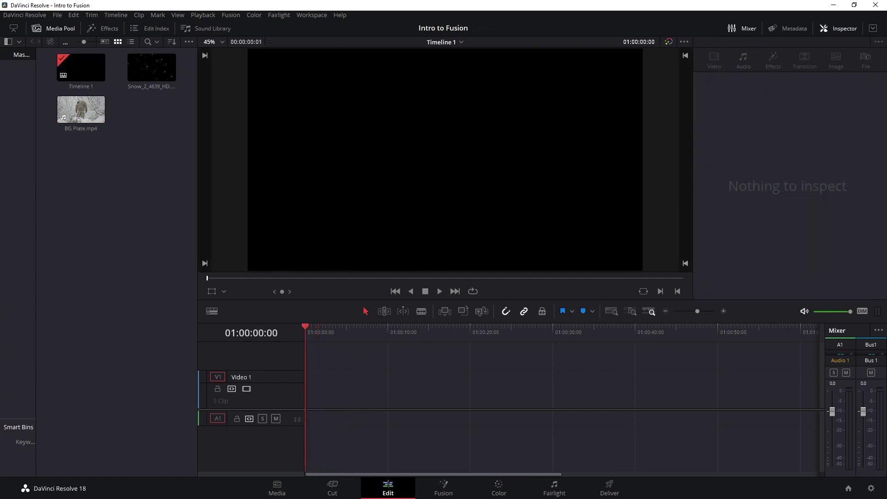
drag(80, 109, 312, 401)
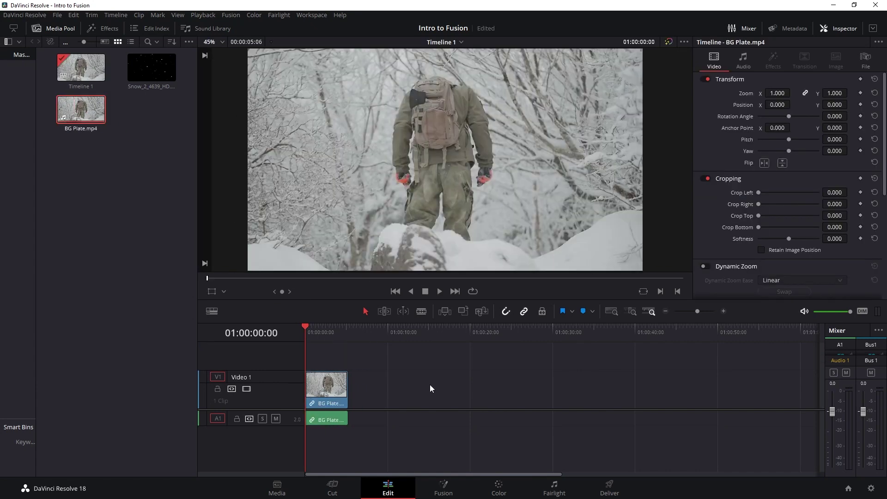
Step: Open the BG Plate clip on the Fusion page and examine its node graph, frame range and viewer
click(444, 489)
drag(187, 362, 370, 407)
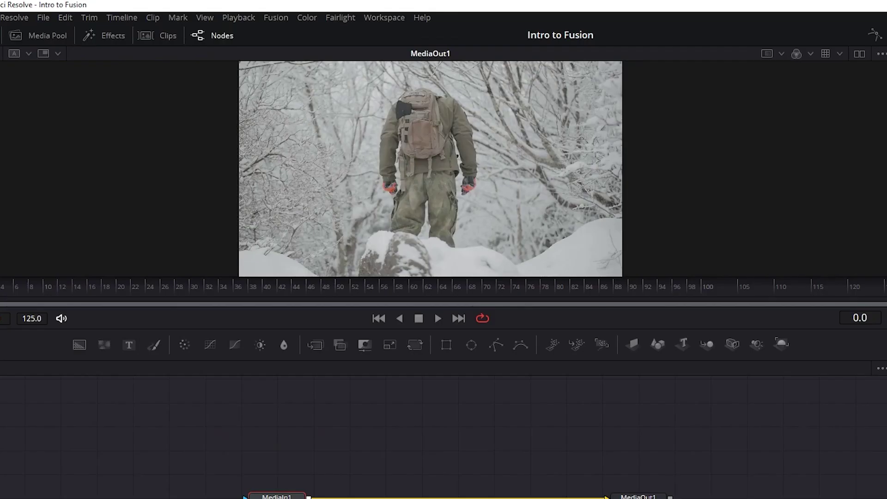
drag(48, 295, 0, 280)
drag(0, 211, 3, 215)
drag(366, 385, 351, 342)
drag(319, 176, 349, 177)
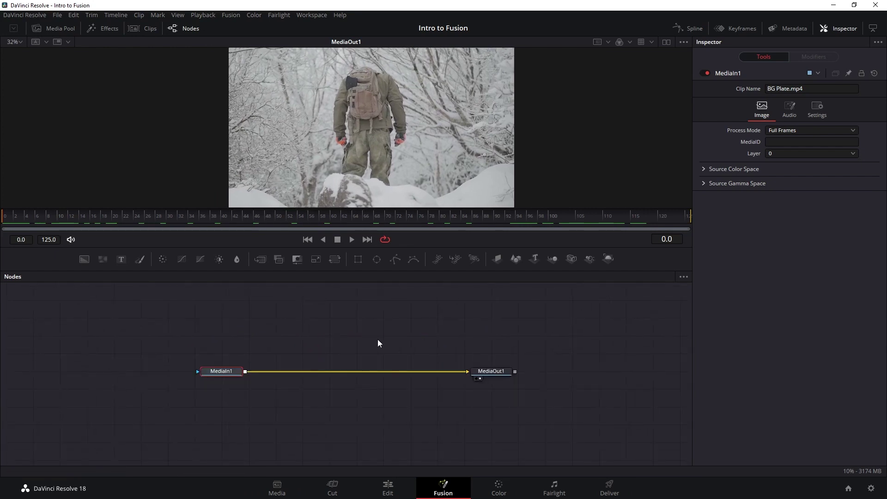
scroll(371, 118, down, 2)
scroll(373, 119, up, 2)
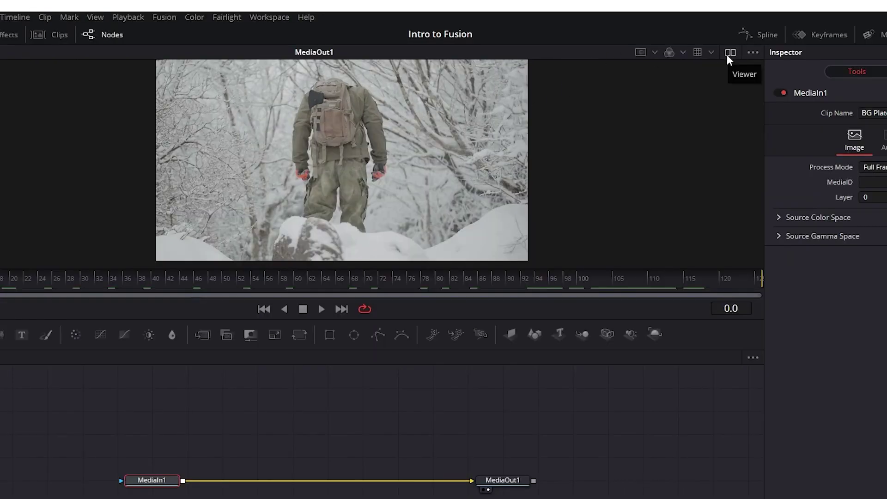
Step: Show and hide the second viewer, and inspect the image's individual channels, including alpha, before returning to full color
click(666, 42)
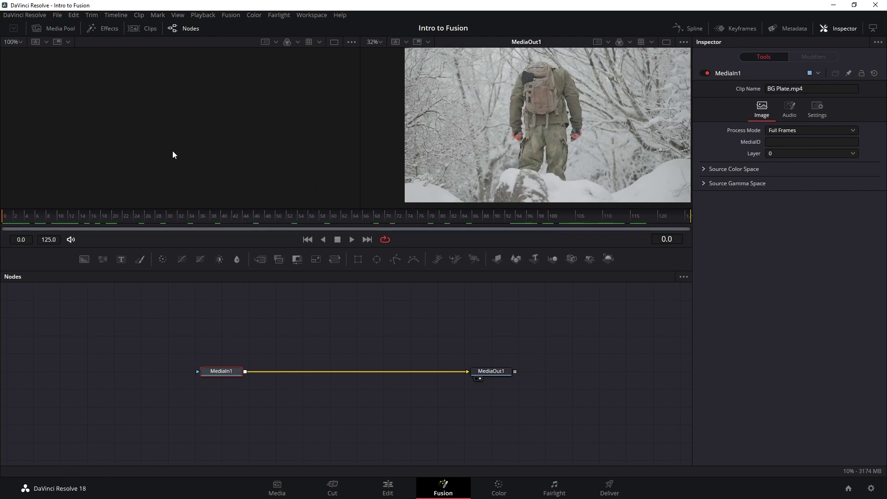
click(666, 42)
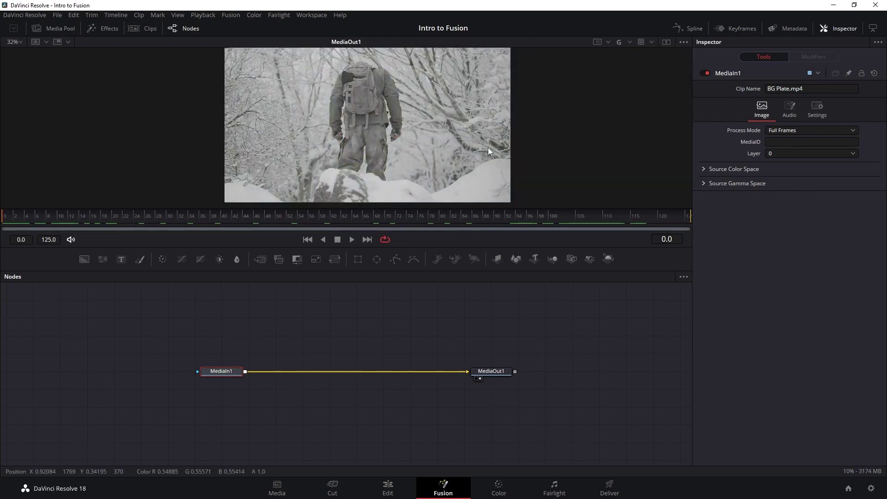
key(a)
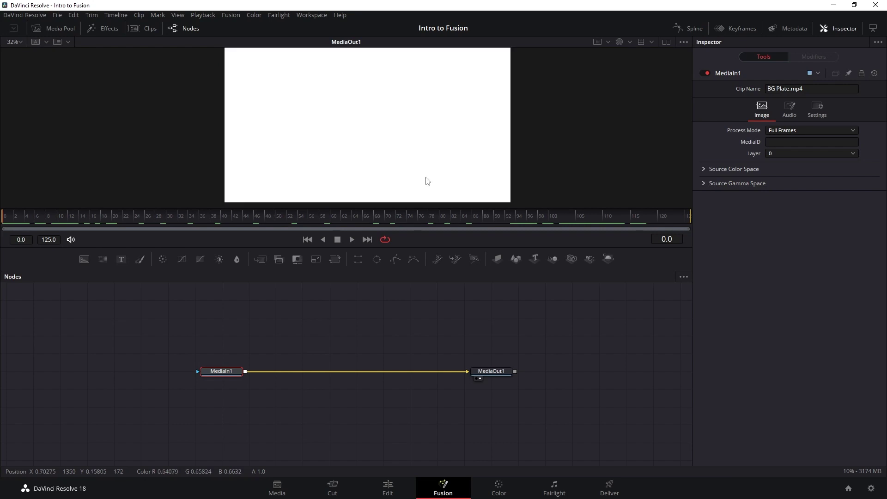
key(c)
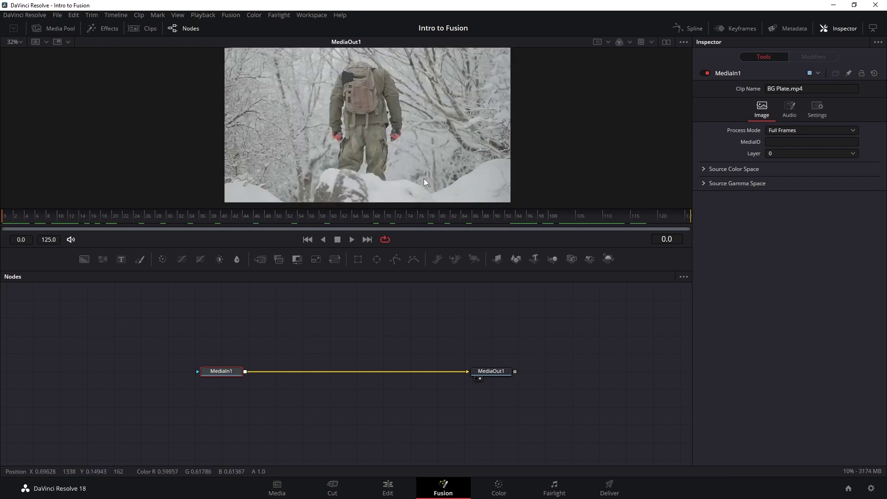
Step: Scrub the Fusion playhead to frame 14 and return to the Edit page
drag(39, 219, 80, 228)
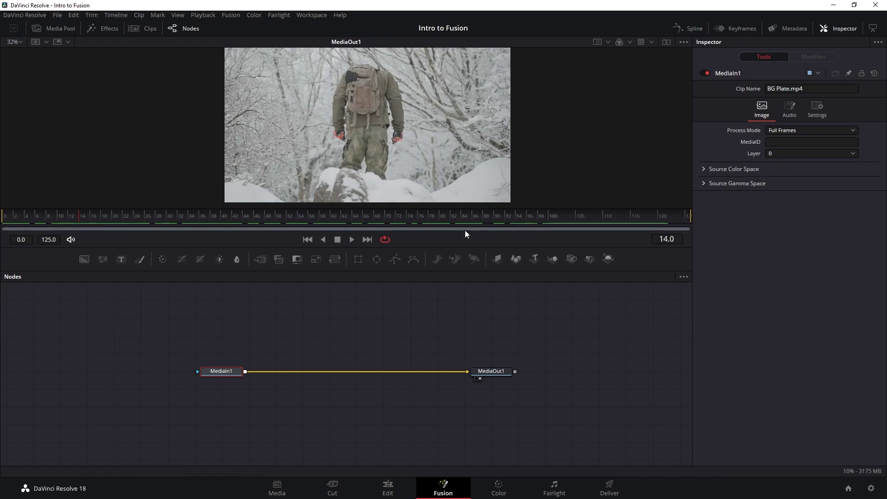
click(390, 486)
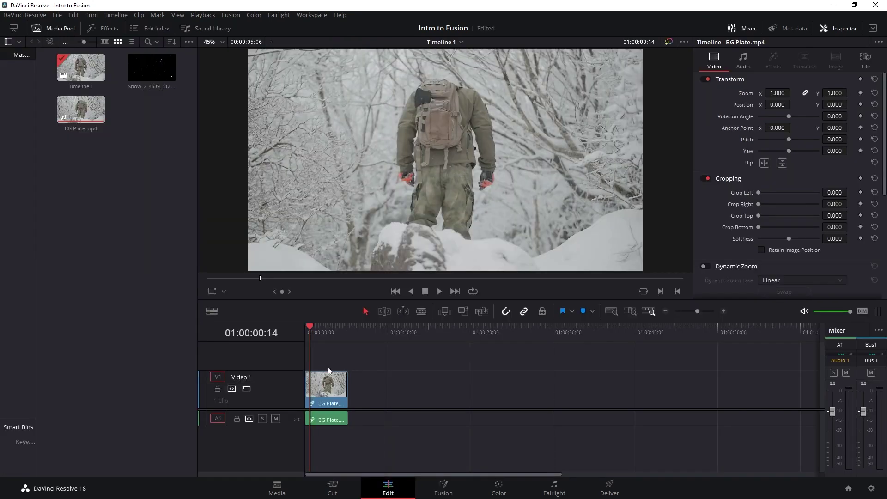
Step: Return to the Fusion page and try adding a Mask Paint node by searching the tool list for "Mask"
click(444, 490)
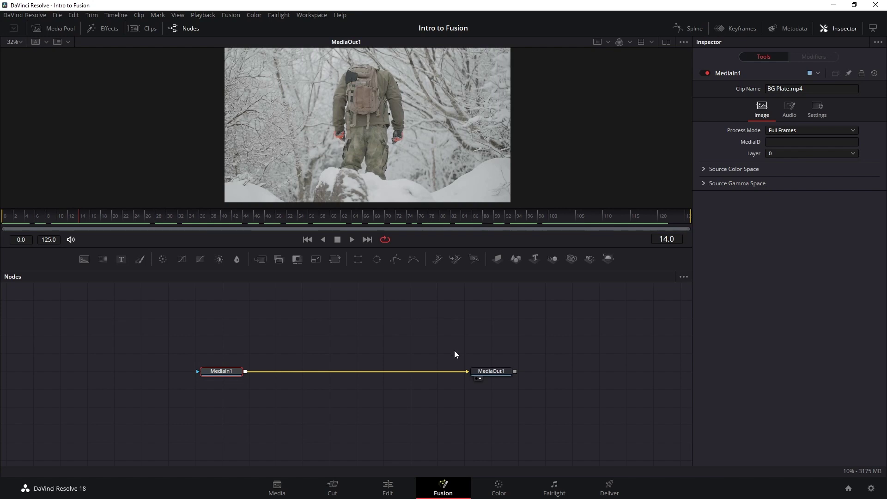
key(shift+space)
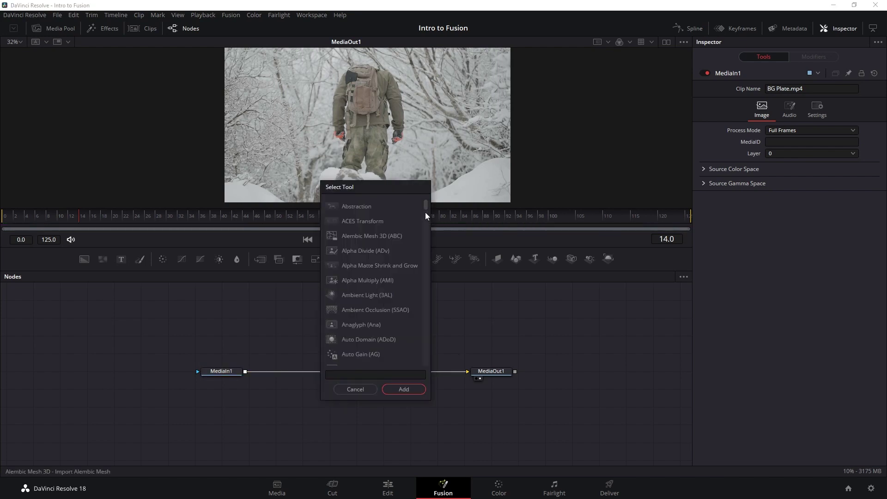
mouse_move(427, 204)
mouse_down()
mouse_move(429, 276)
mouse_move(428, 204)
mouse_up()
click(370, 373)
text(Mask)
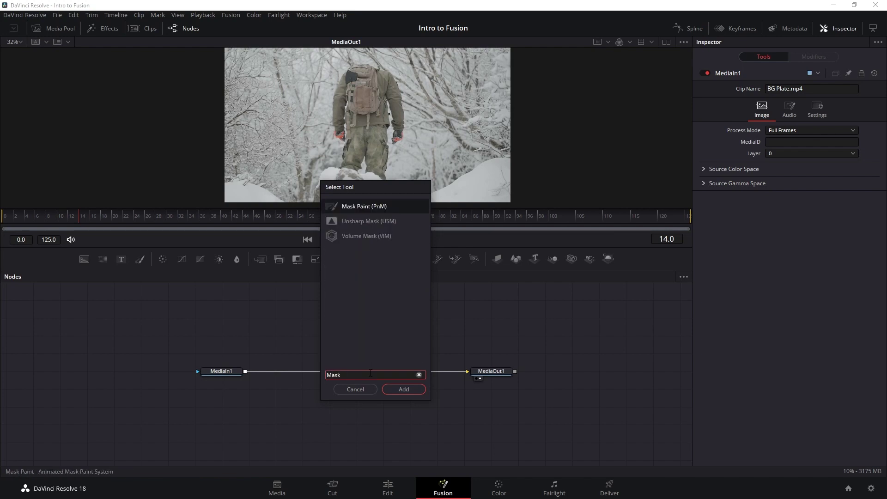
click(405, 393)
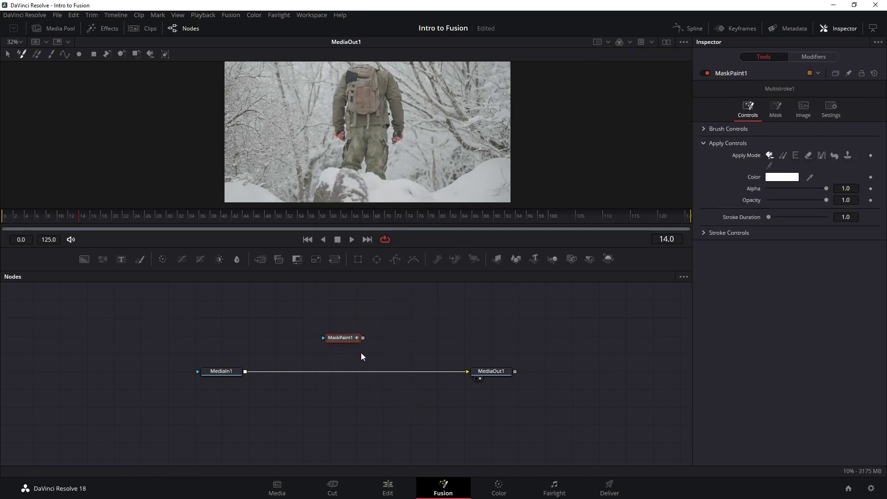
key(ctrl+z)
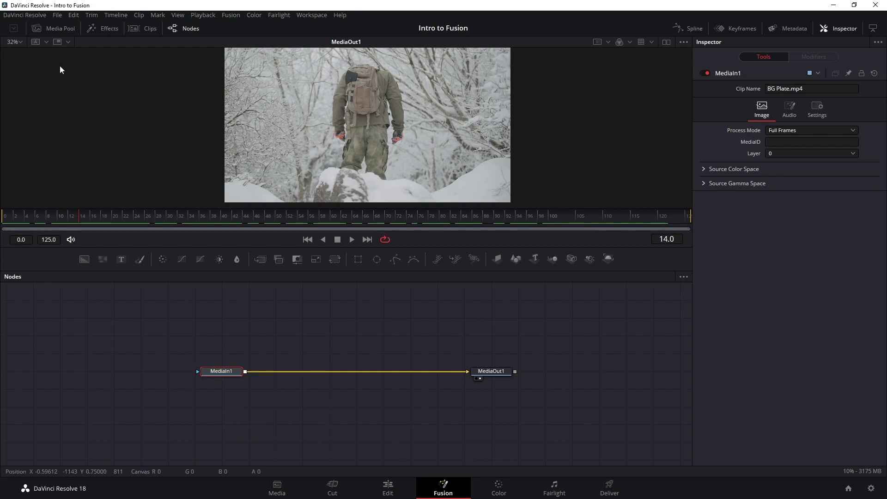
Step: Examine the MediaIn1 and MediaOut1 nodes and compare their settings
click(54, 28)
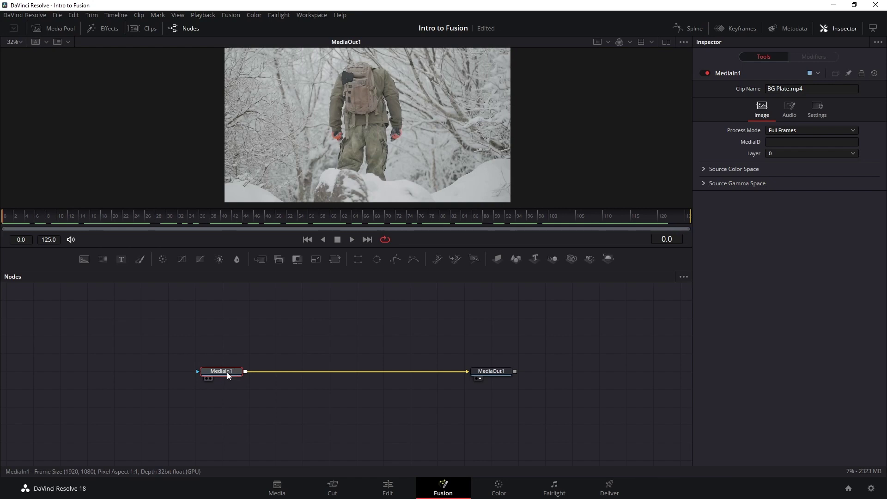
click(493, 373)
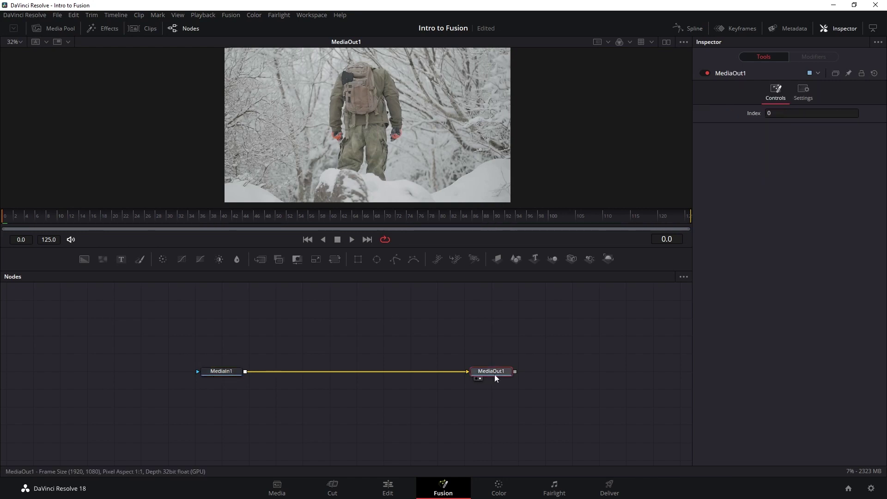
click(217, 372)
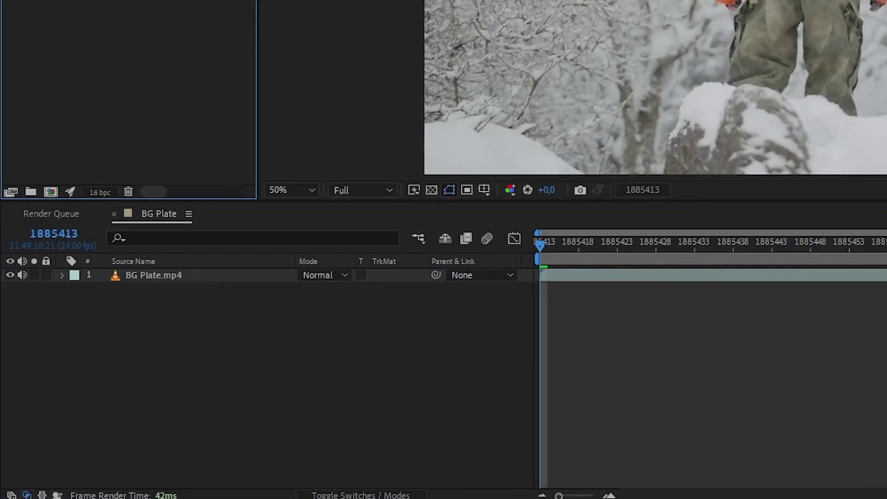
drag(226, 126, 227, 279)
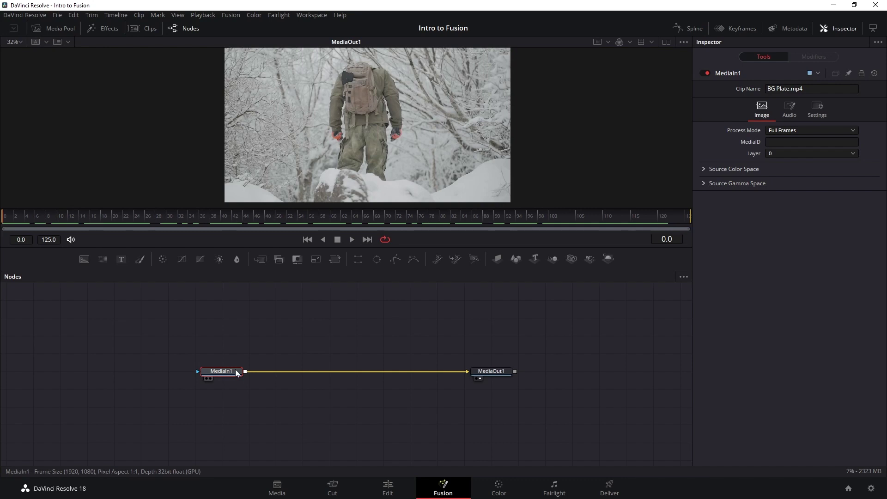
click(502, 373)
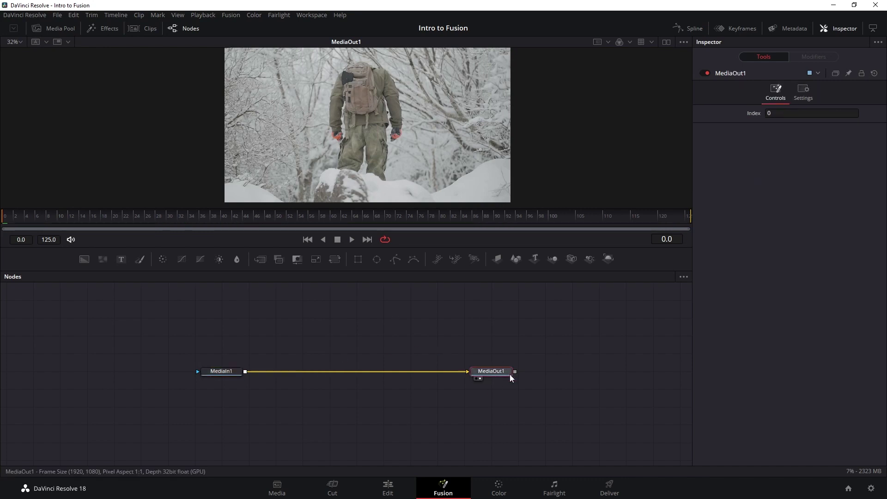
mouse_move(508, 374)
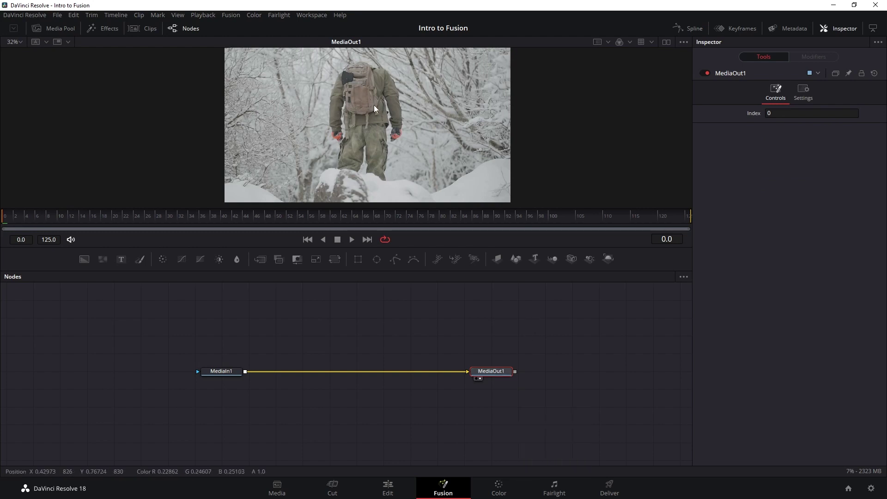
Step: Check the BG Plate clip at the start of Timeline 1 on the Edit page and return to the Fusion page
click(388, 488)
drag(332, 337, 304, 331)
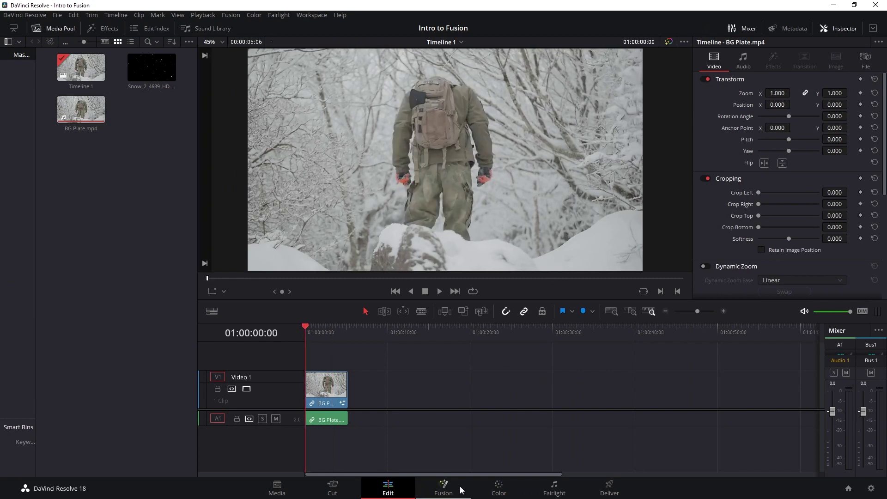
click(444, 488)
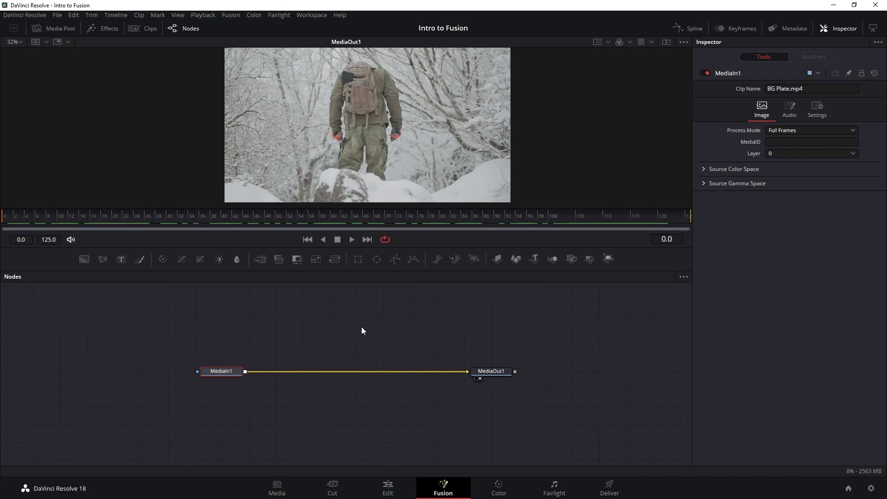
Step: Add an unconnected Blur node above the node chain and remove the connection between MediaIn1 and MediaOut1
click(361, 300)
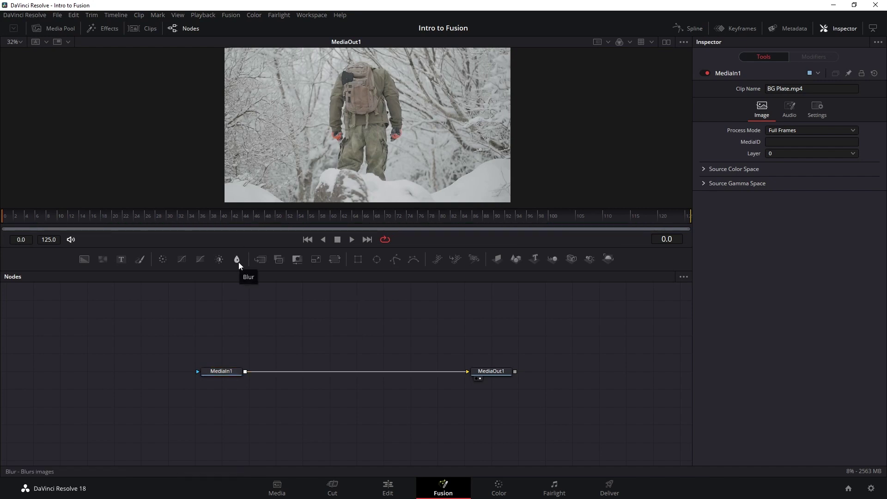
click(238, 263)
drag(352, 332, 353, 350)
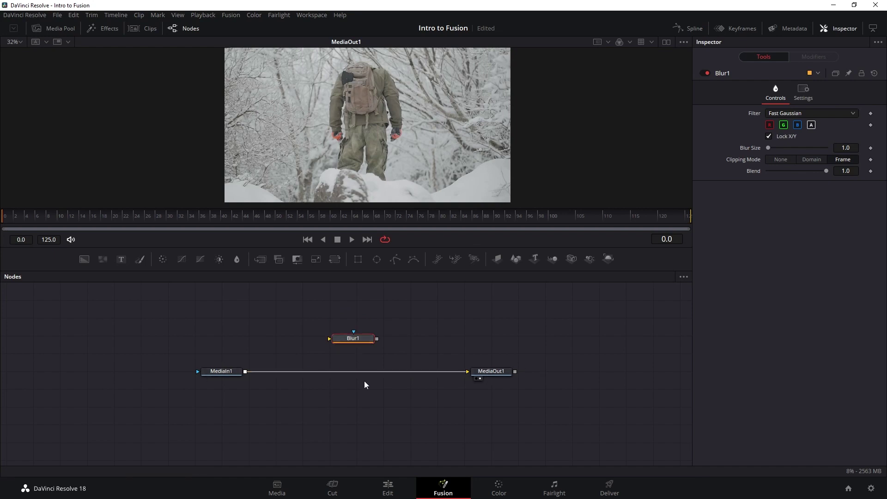
click(435, 371)
key(Delete)
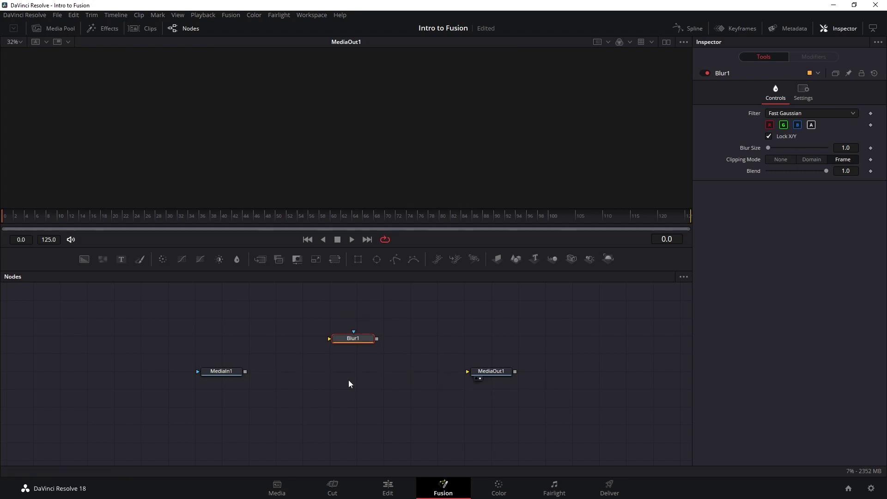
Step: Wire MediaIn1 through the Blur node into MediaOut1, and delete the Blur node from the chain
drag(245, 372, 326, 368)
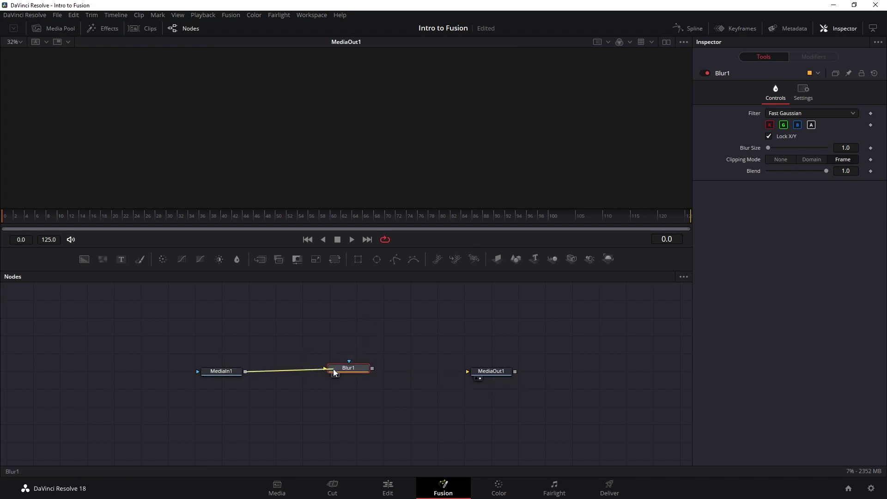
drag(354, 367, 356, 373)
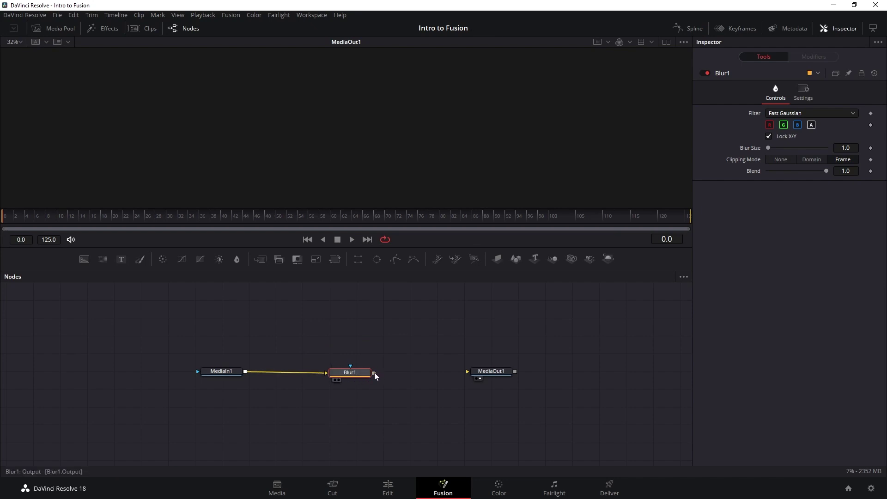
drag(373, 374, 477, 375)
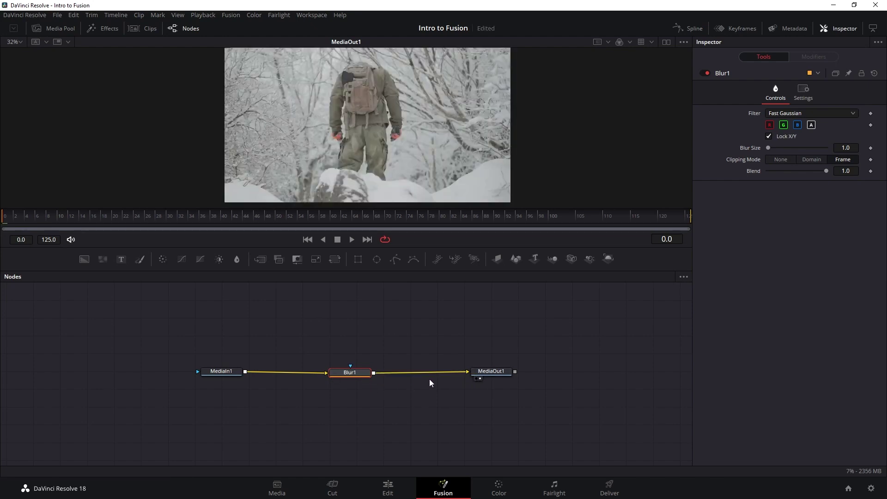
key(Delete)
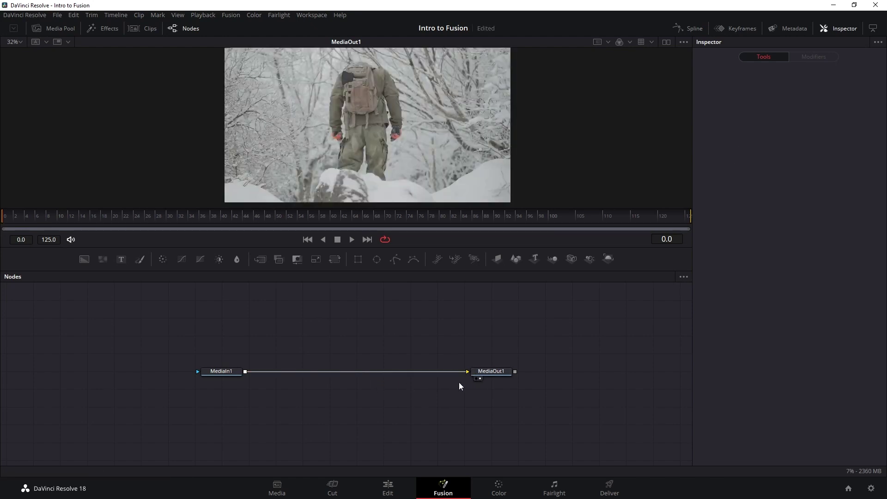
Step: Insert a Blur node midway between MediaIn1 and MediaOut1, set its Blur Size to 44.1 and save the project
click(225, 373)
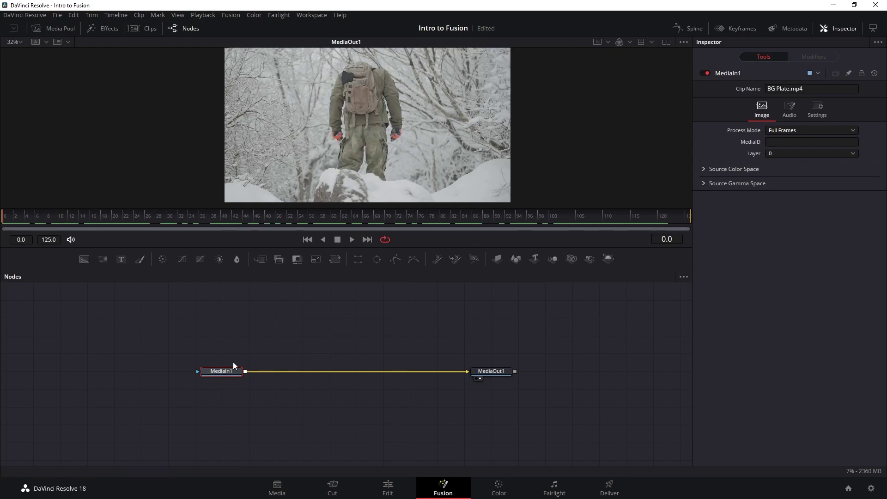
click(236, 260)
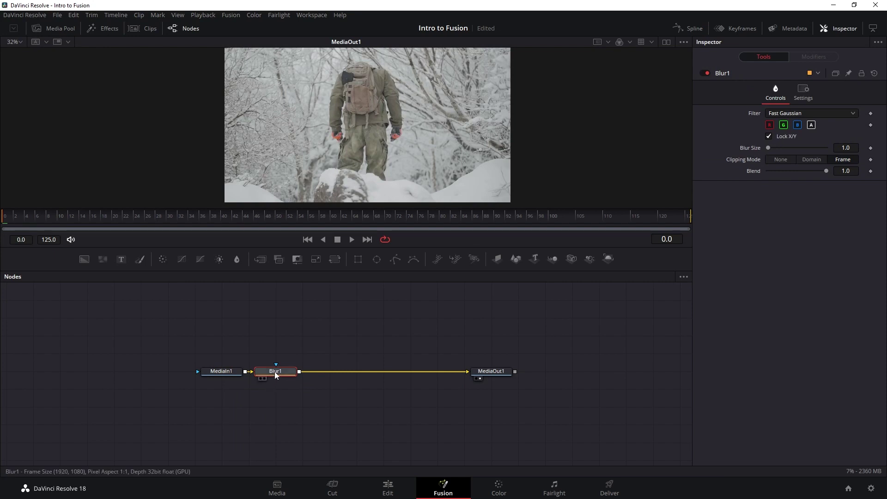
drag(280, 373, 351, 375)
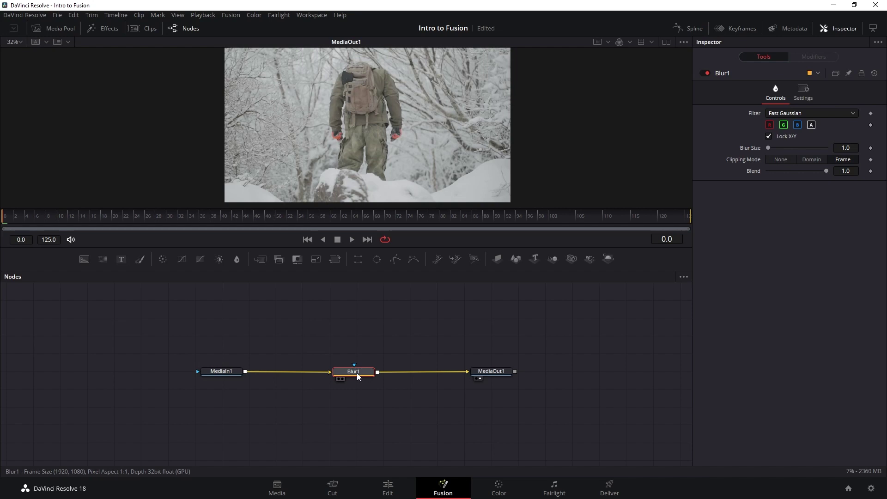
drag(768, 148, 794, 148)
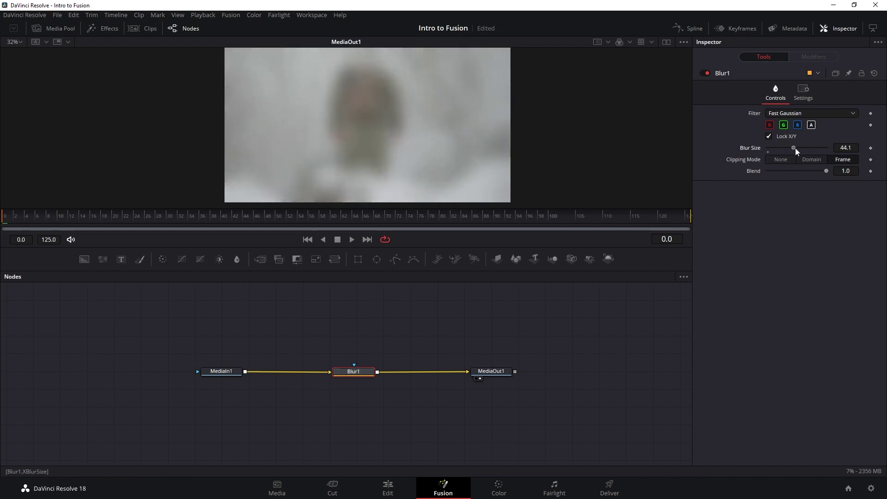
key(ctrl+s)
Step: Inspect the settings of the MediaIn1, Blur and MediaOut1 nodes in turn
click(217, 373)
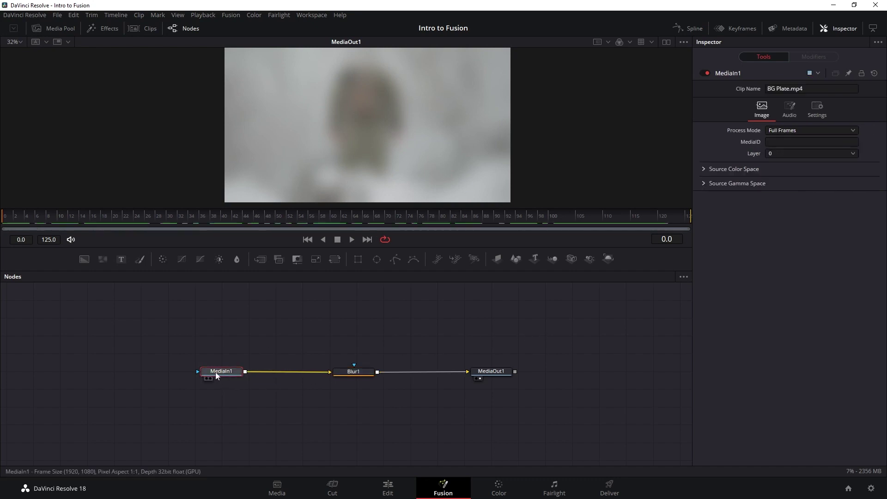
click(360, 371)
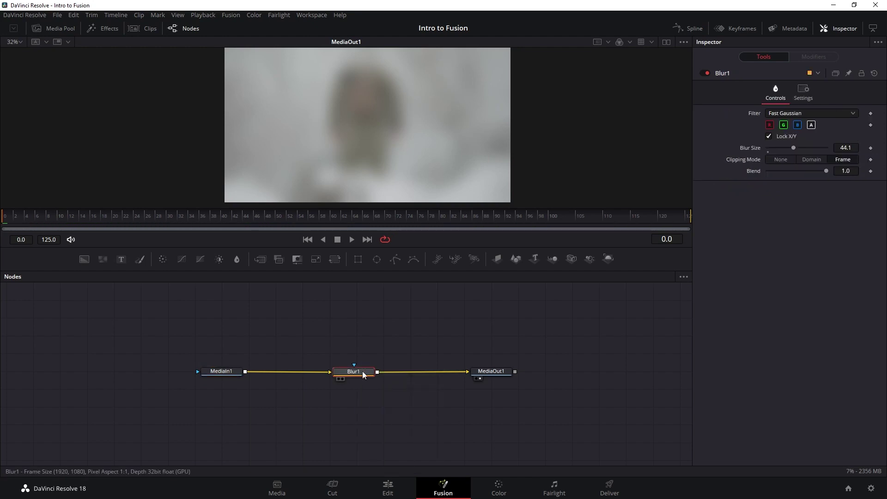
click(489, 371)
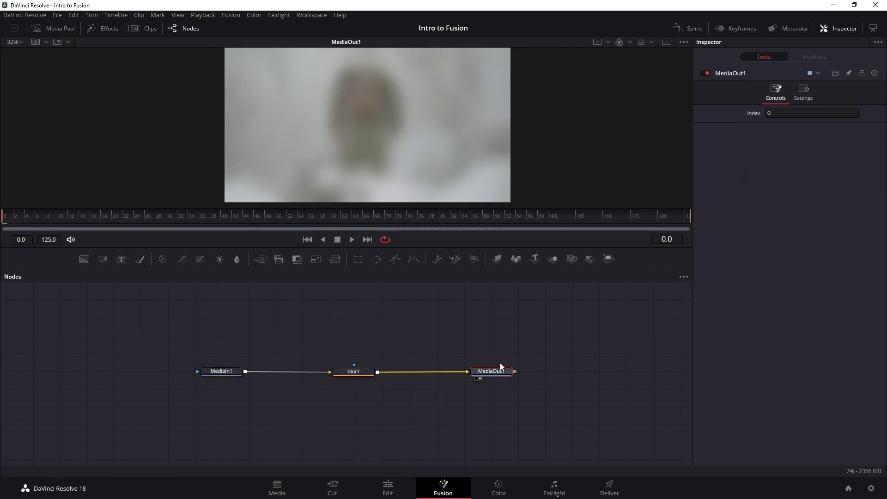
Step: Disable and re-enable the Blur node twice to compare the image with and without the effect
click(353, 373)
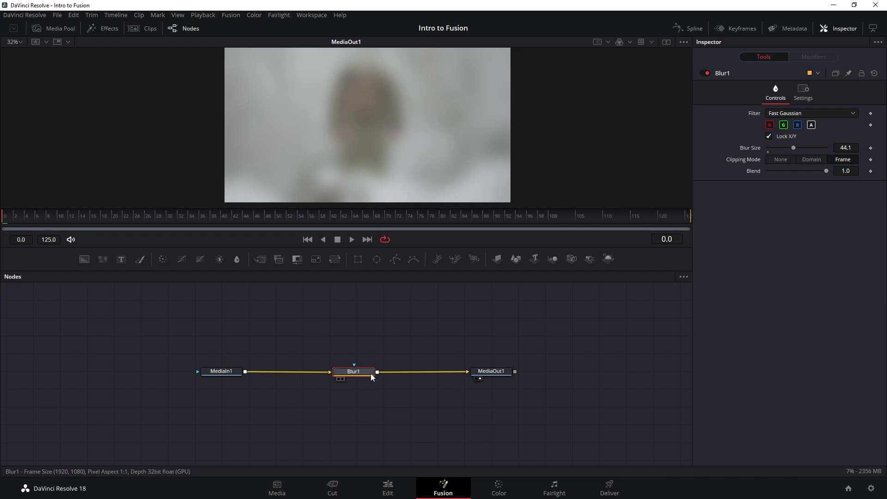
click(705, 73)
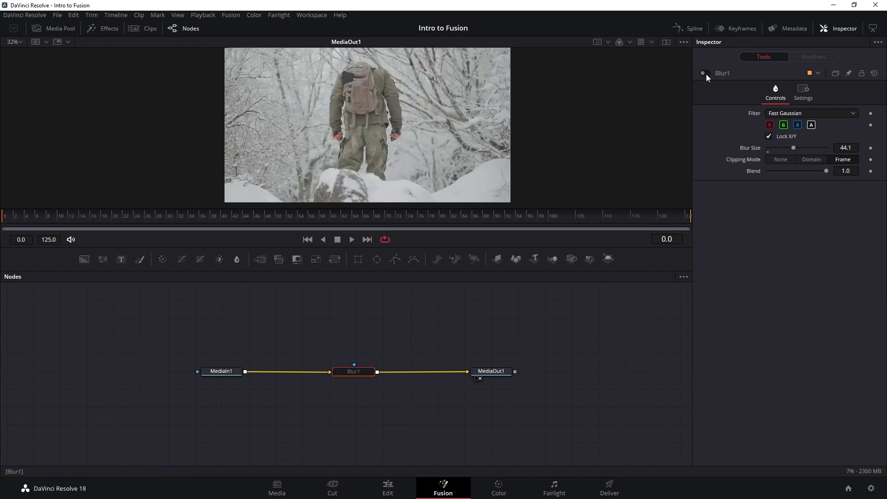
click(705, 73)
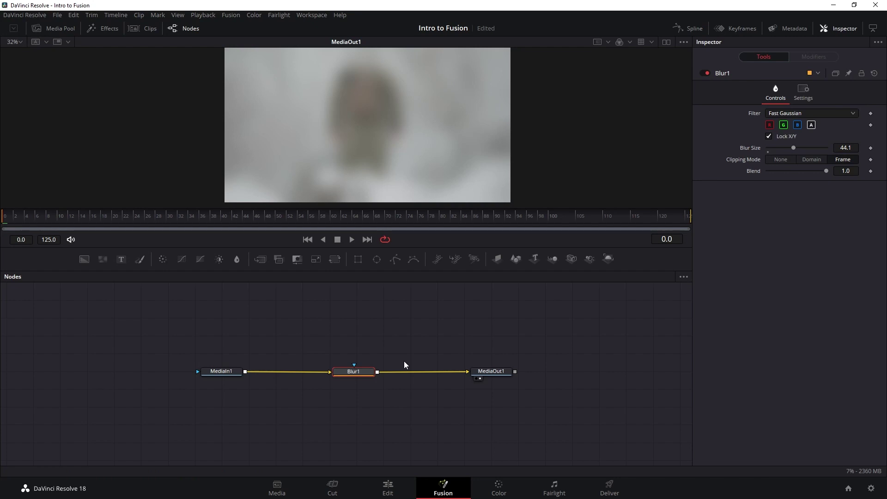
key(ctrl+p)
key(ctrl+p)
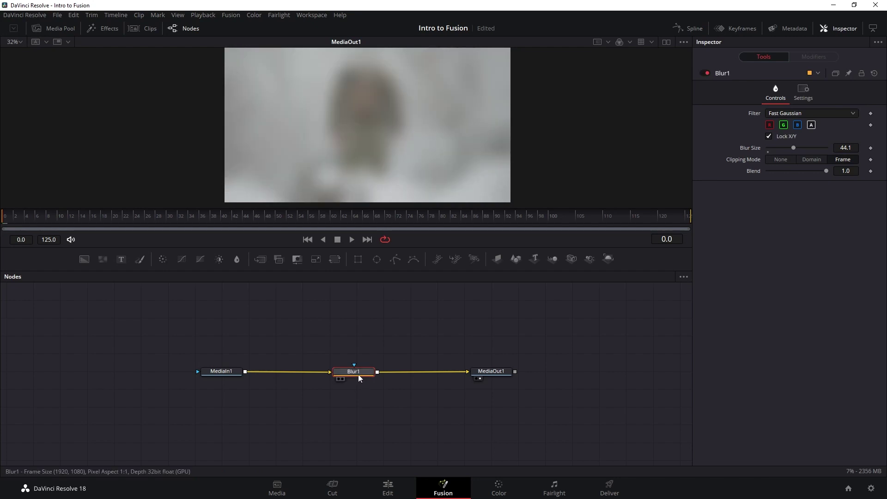
Step: Pull the Blur node out of the chain and reinsert it between MediaIn1 and MediaOut1
drag(356, 373, 406, 324)
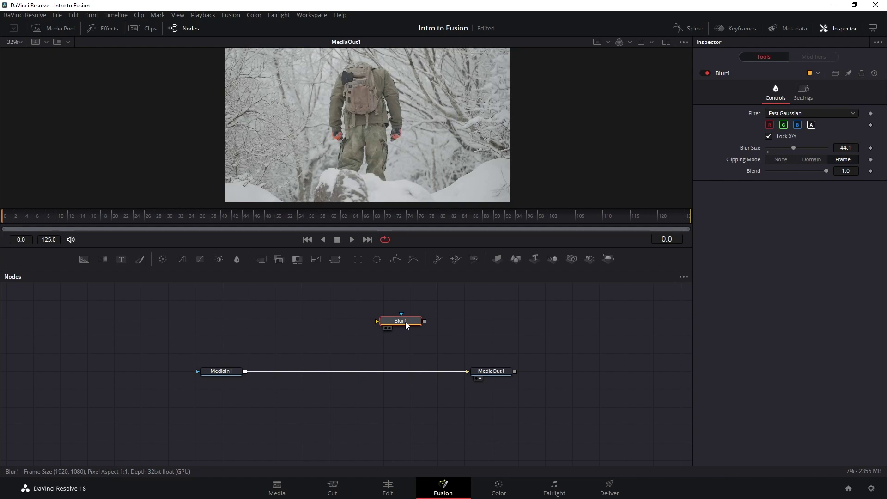
drag(405, 323, 358, 375)
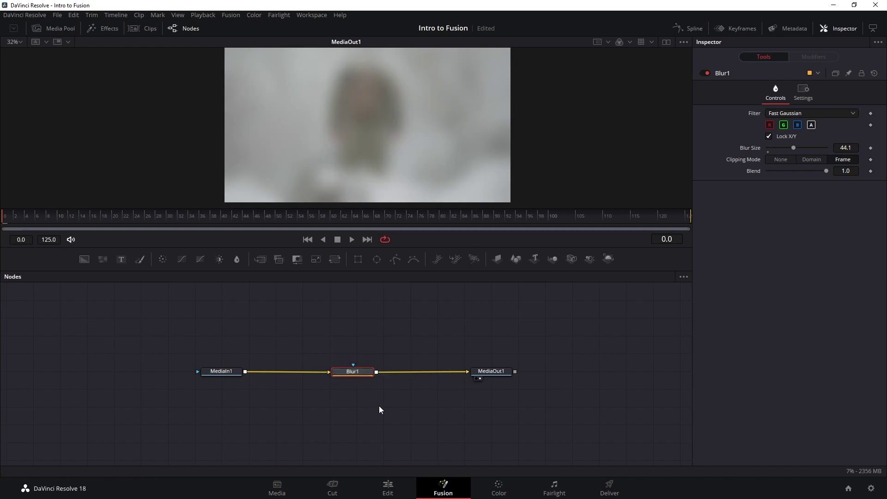
Step: Delete the Blur node from the graph and show the media pool's clips on the Fusion page
drag(318, 343, 386, 388)
key(Delete)
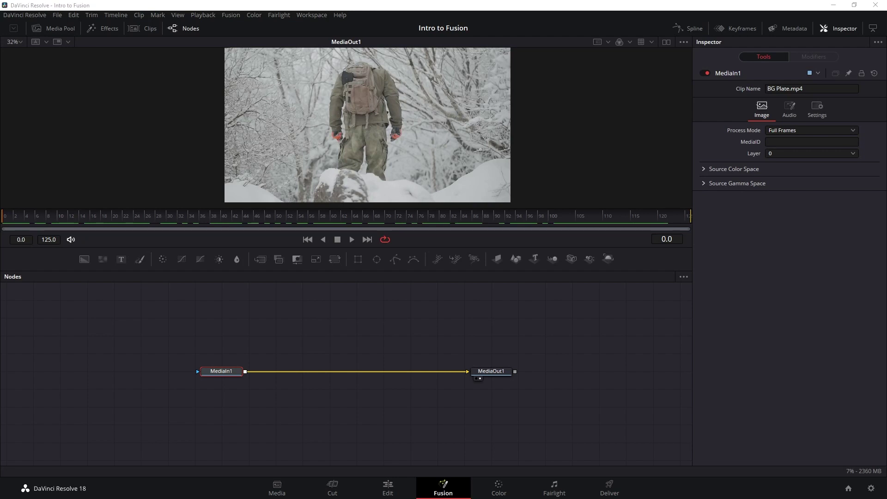
click(61, 29)
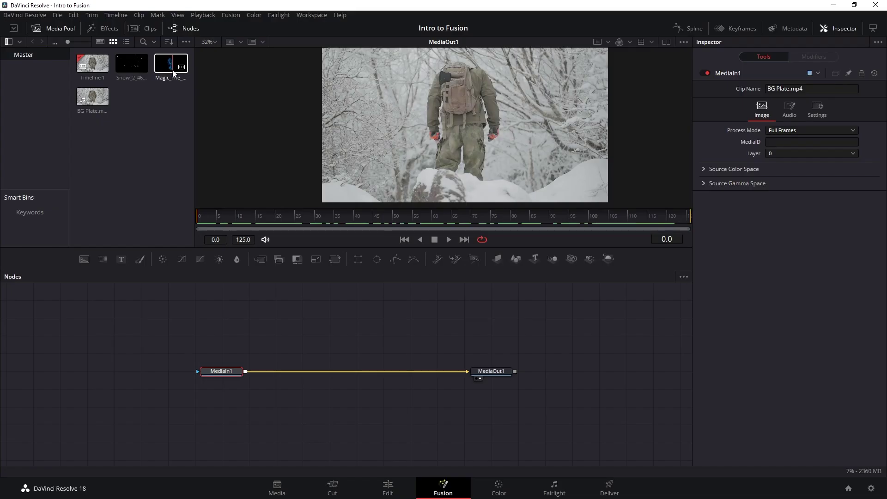
Step: Add the Magic_Fire clip from the media pool to the node graph and rename its node MagicFireIn
drag(172, 69, 319, 333)
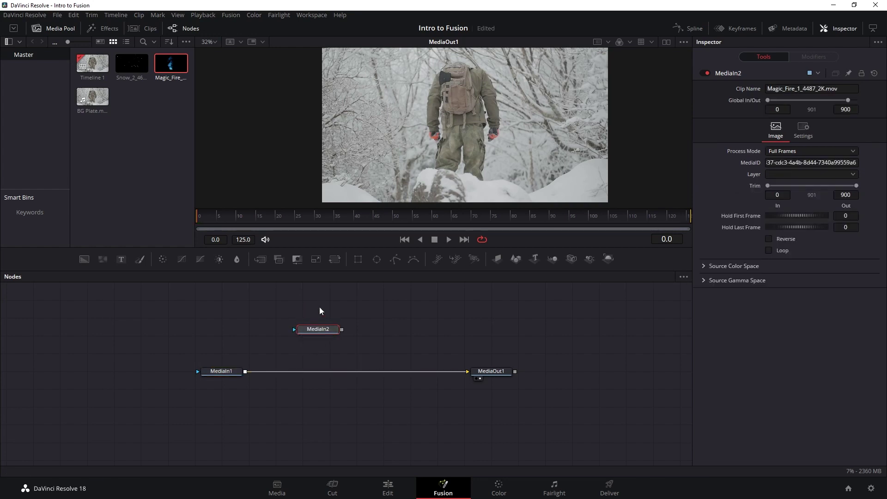
click(53, 28)
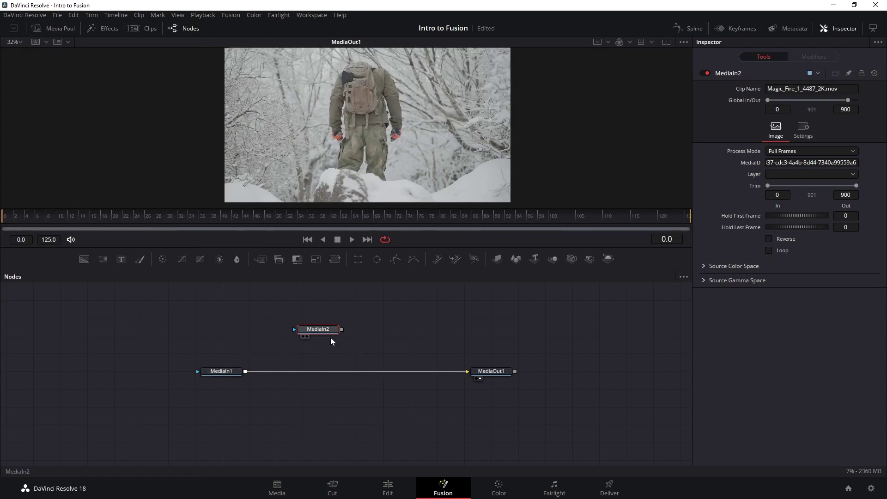
key(F2)
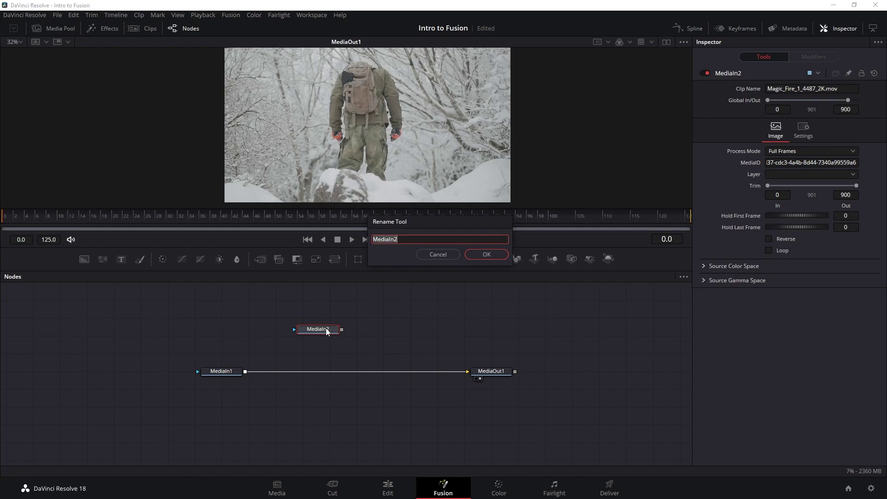
text(MagicFireIn)
key(Return)
Step: Rename the MediaIn1 node that carries the BG Plate clip as BGplateIn
click(229, 372)
key(F2)
text(BGplateIn)
key(Return)
Step: Switch to dual viewers and show MediaOut1 in the empty first viewer
click(326, 331)
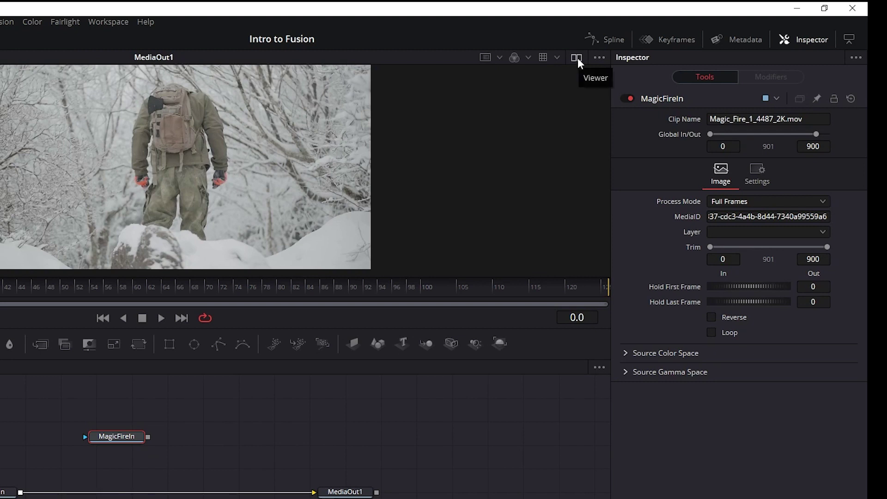
click(578, 58)
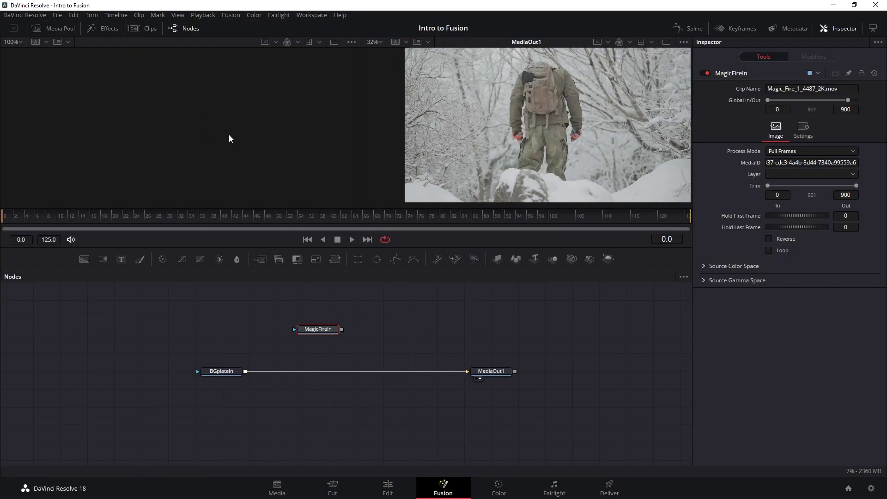
click(498, 375)
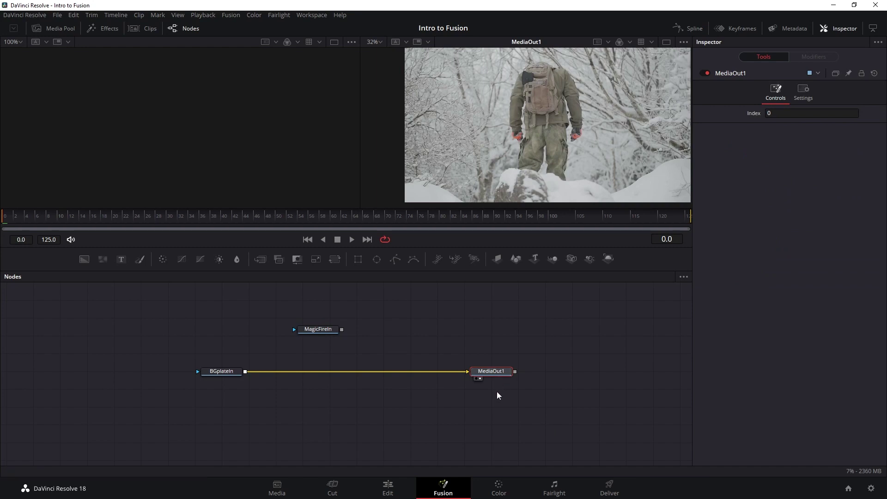
key(1)
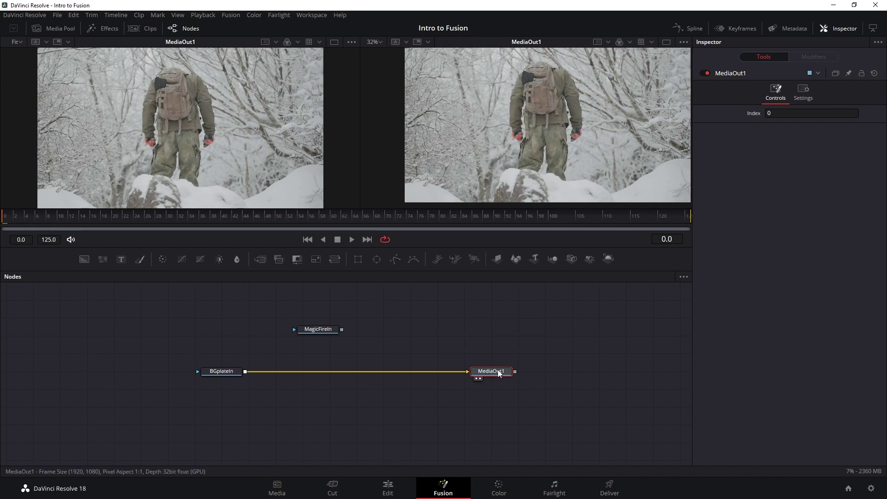
mouse_move(499, 373)
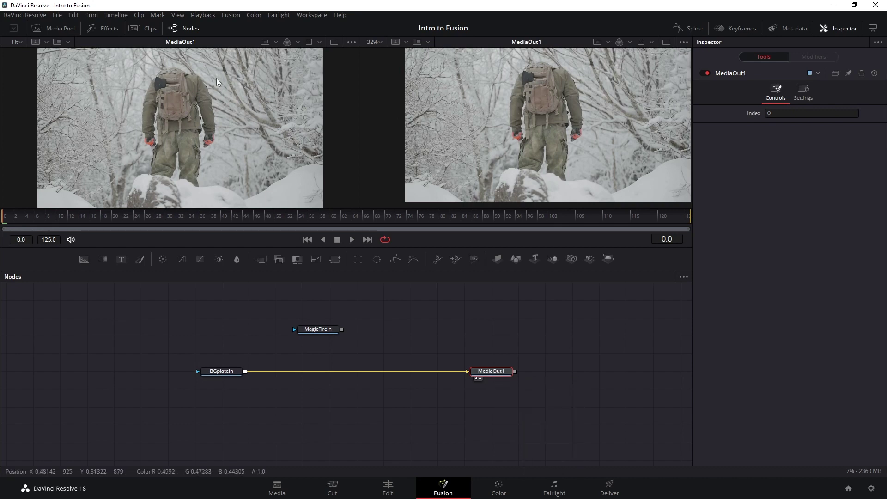
Step: Show the MagicFireIn node in the first viewer, toggling its display off and on again
click(321, 330)
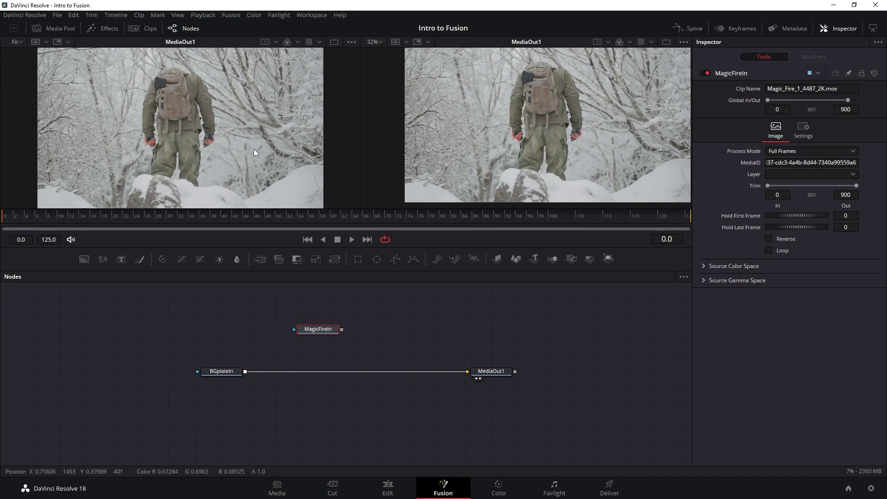
mouse_move(323, 335)
key(1)
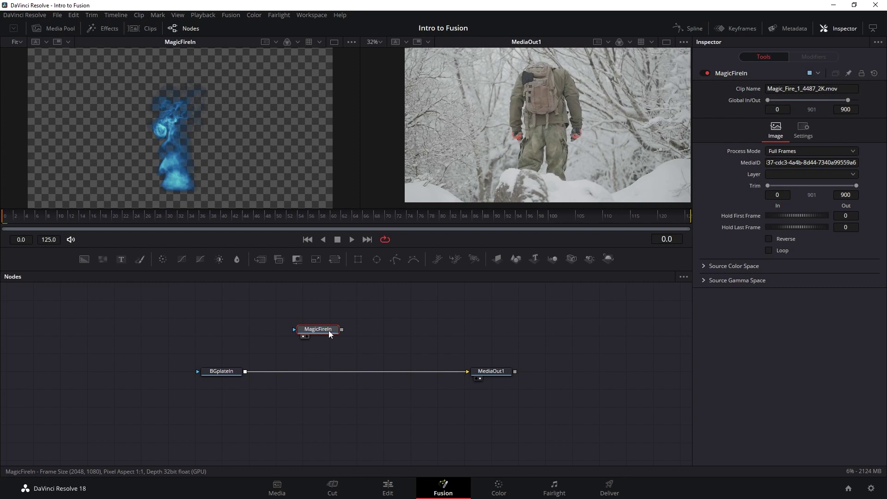
key(1)
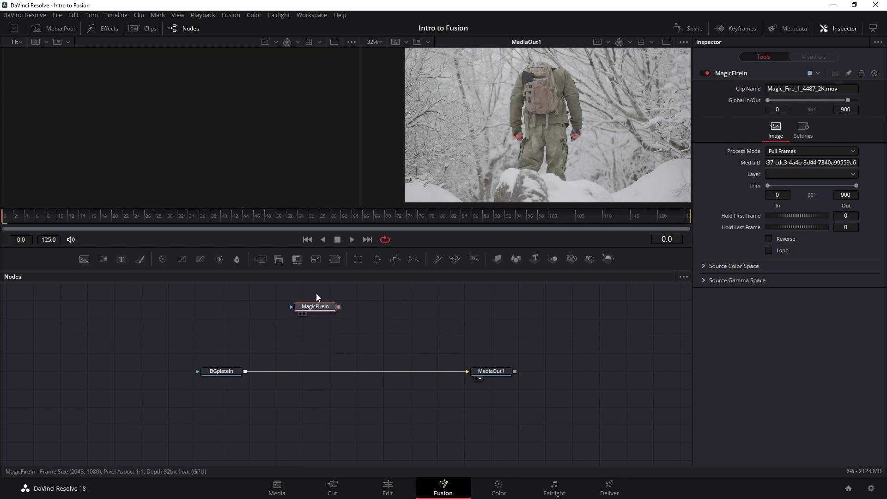
key(1)
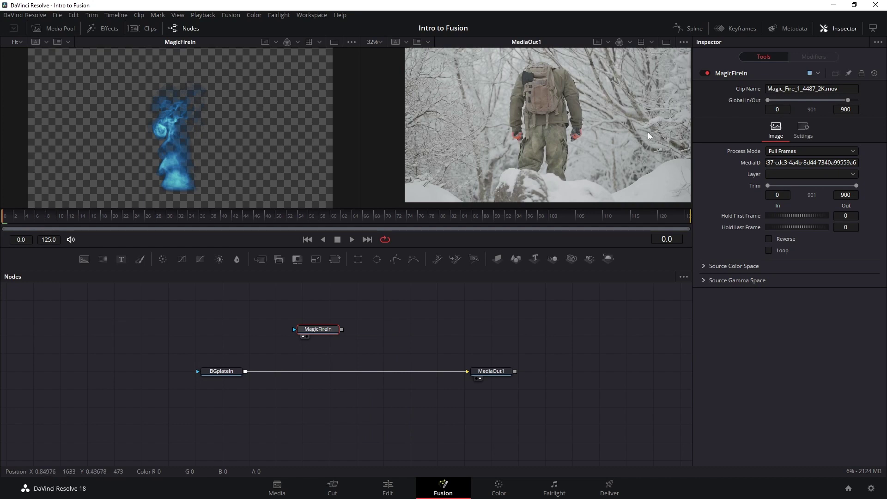
Step: Return to a single viewer, display MagicFireIn in it and scrub through the fire footage
click(666, 42)
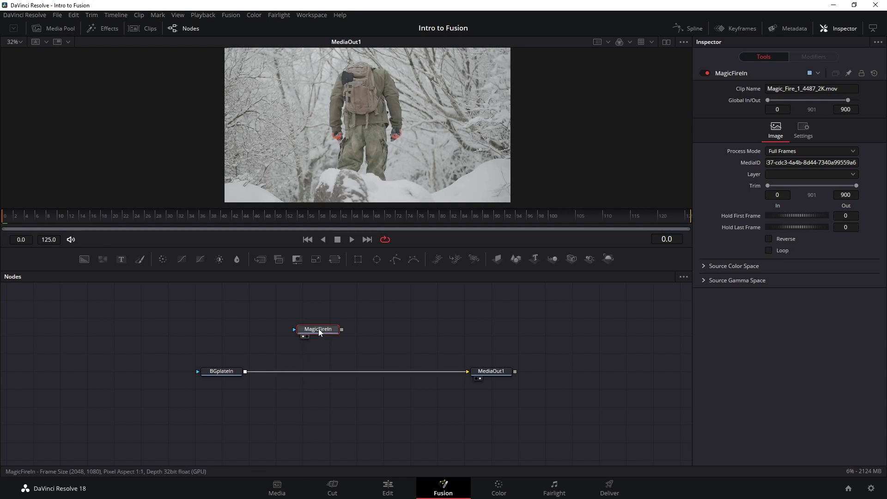
key(2)
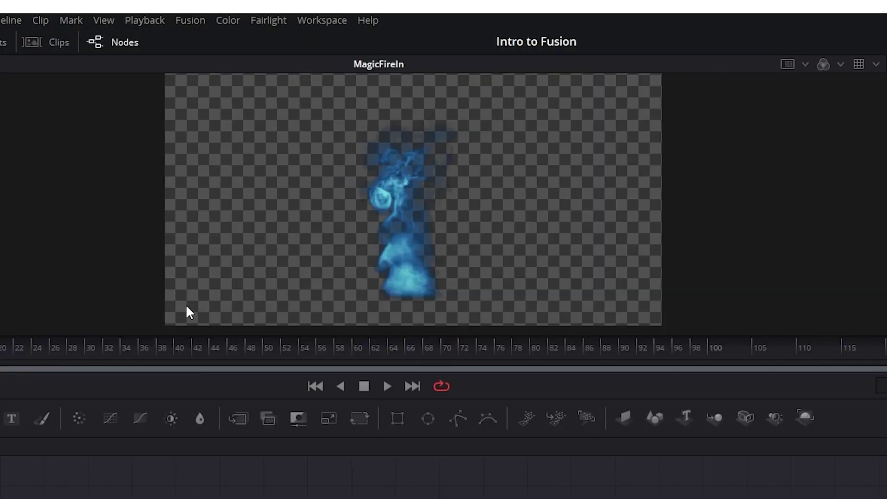
drag(133, 360, 73, 360)
mouse_move(495, 264)
mouse_down()
mouse_move(476, 317)
mouse_move(541, 267)
mouse_move(528, 276)
mouse_move(511, 263)
mouse_up()
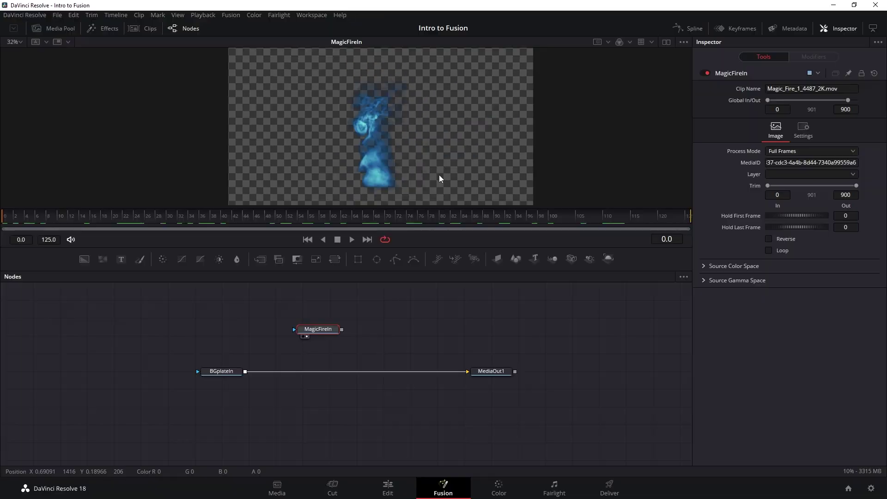
Step: Examine the alpha channel of MagicFireIn while scrubbing the footage, and restore the colour view
key(a)
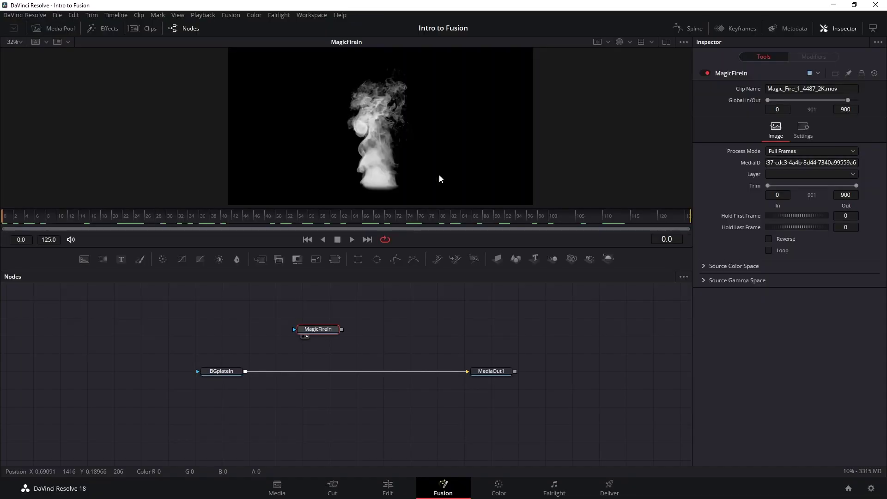
drag(43, 215, 4, 216)
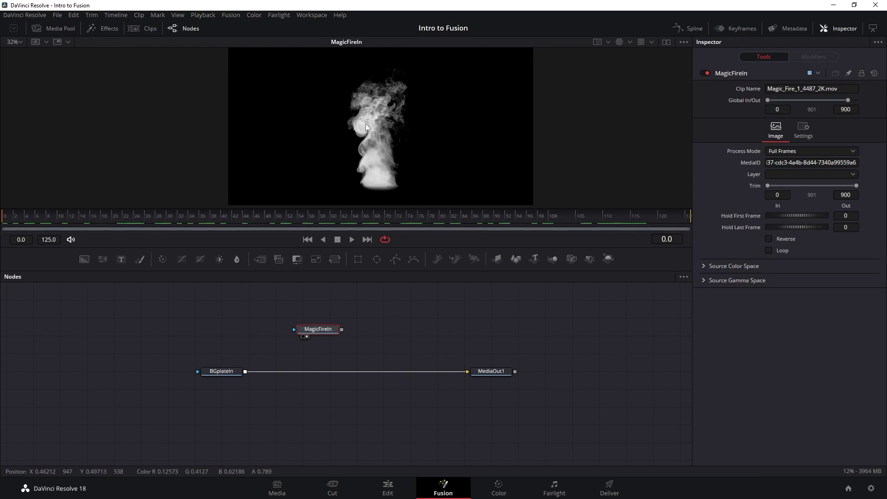
key(c)
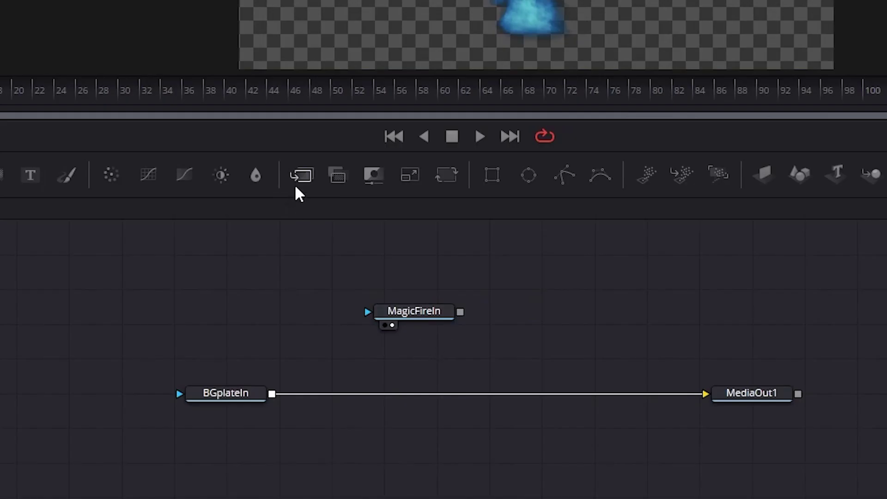
Step: Merge MagicFireIn as foreground over BGplateIn with a new Merge node feeding MediaOut1
click(299, 184)
drag(440, 352, 512, 345)
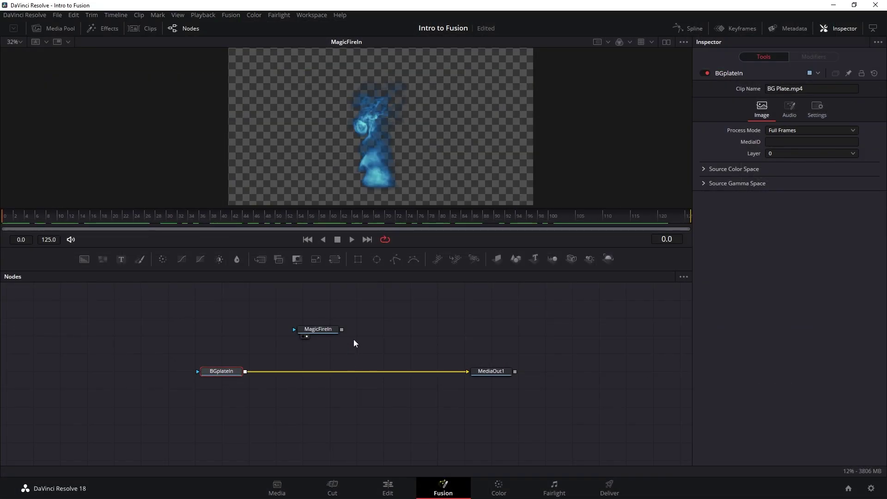
click(329, 333)
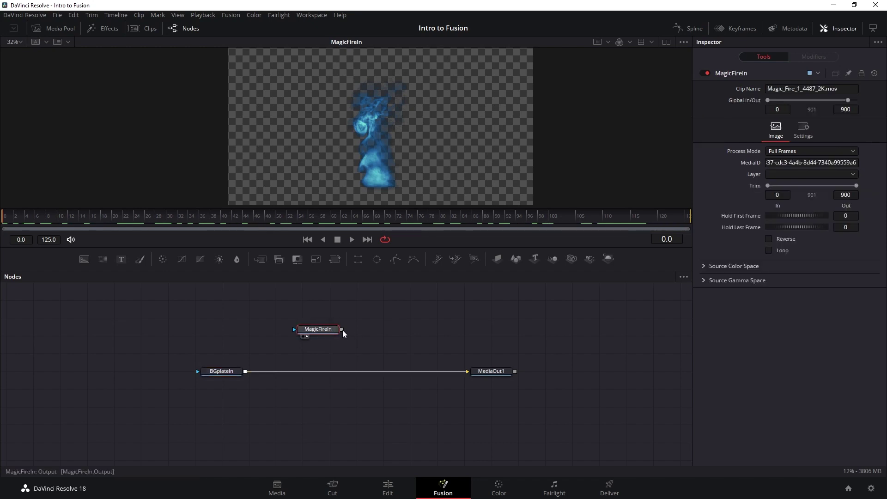
drag(343, 331, 246, 372)
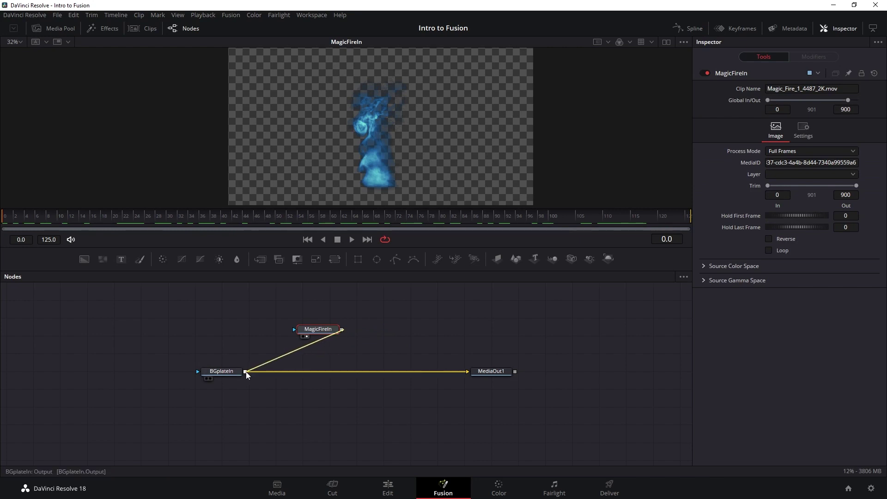
drag(246, 372, 246, 372)
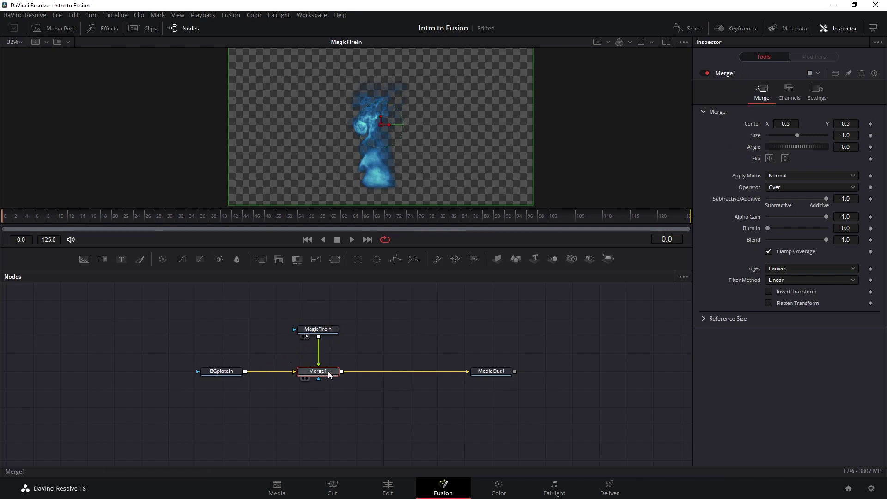
Step: Display the composited MediaOut1 output in the viewer
click(496, 372)
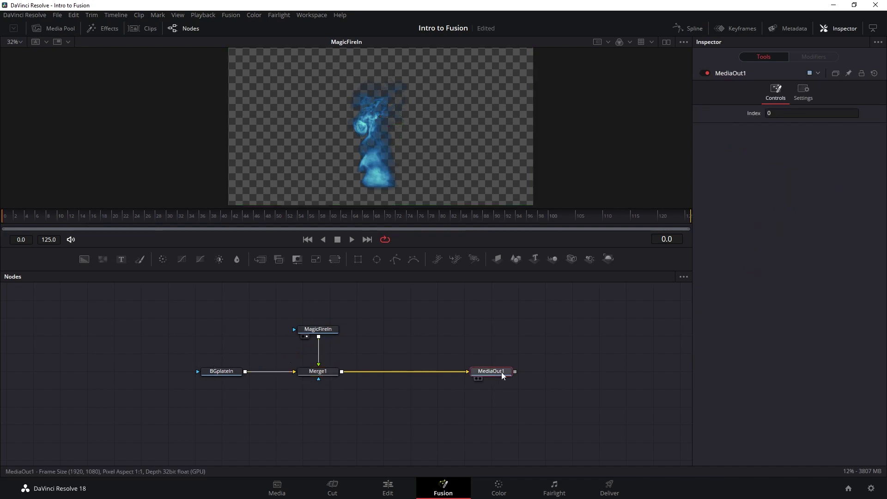
key(1)
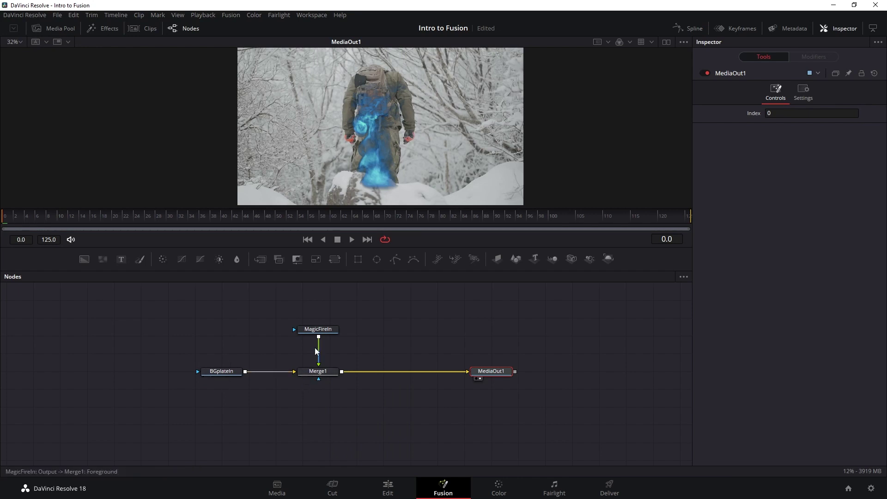
mouse_move(490, 371)
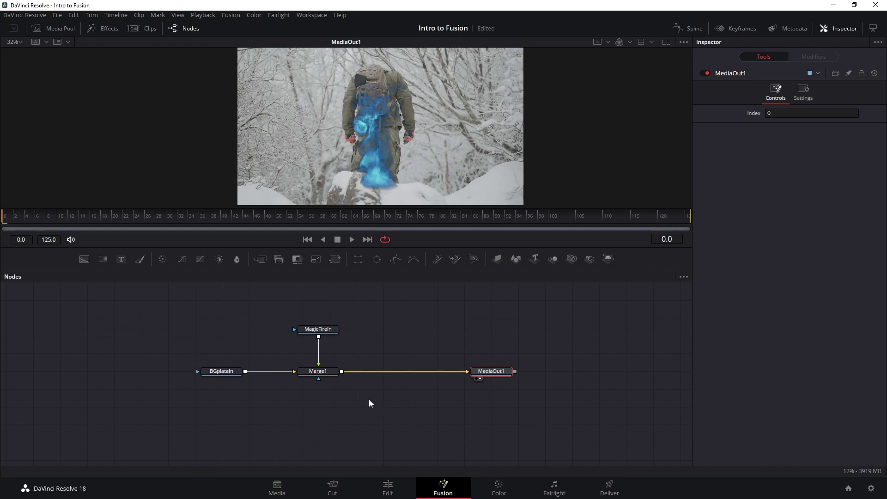
Step: Try repositioning and resizing the fire through the Merge1 node, undoing each change
click(318, 372)
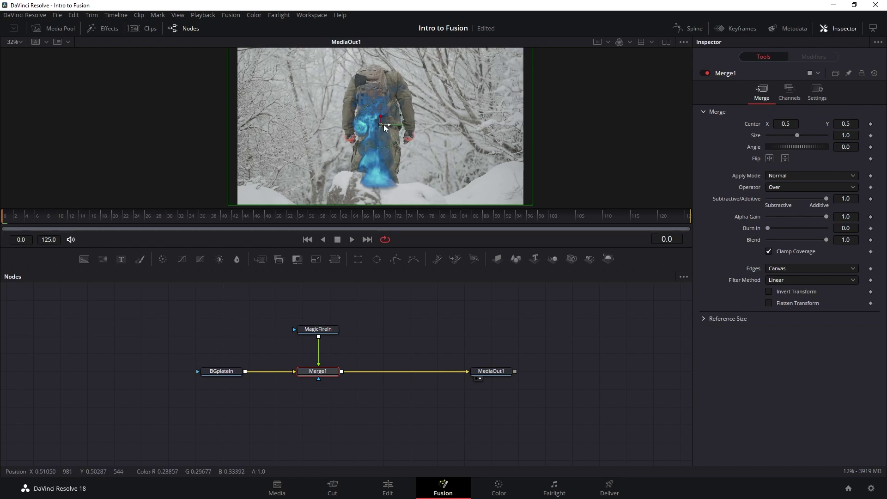
drag(382, 125, 411, 115)
key(ctrl+z)
drag(802, 134, 781, 146)
key(ctrl+z)
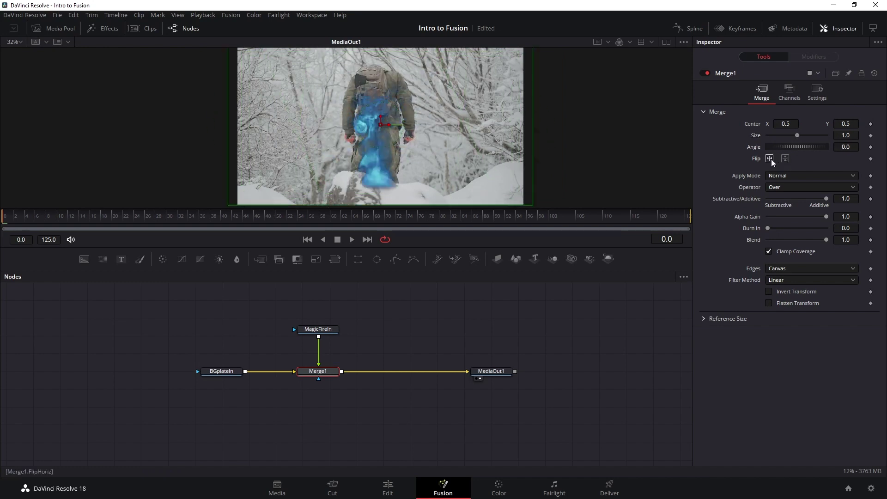
Step: Explore Merge1's flip, apply mode, operator and blend settings, keeping the operator Over and the blend at 1.0
click(785, 158)
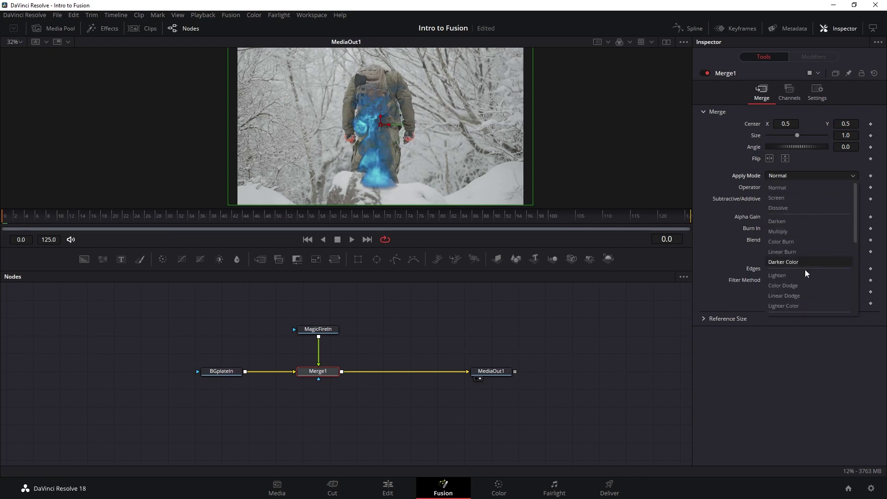
click(737, 193)
click(791, 187)
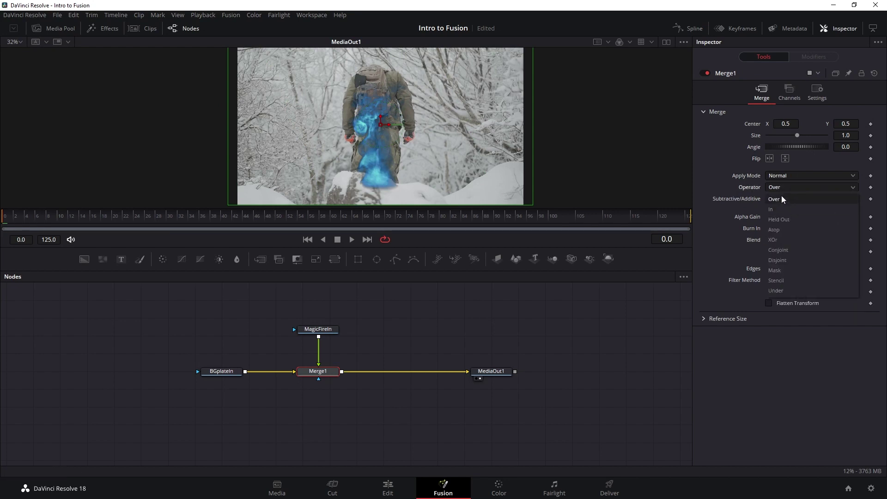
click(781, 198)
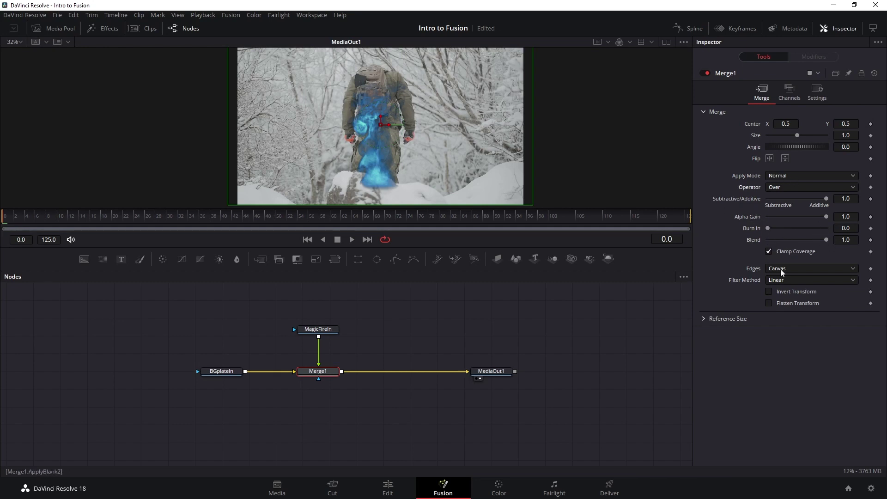
drag(828, 240, 862, 234)
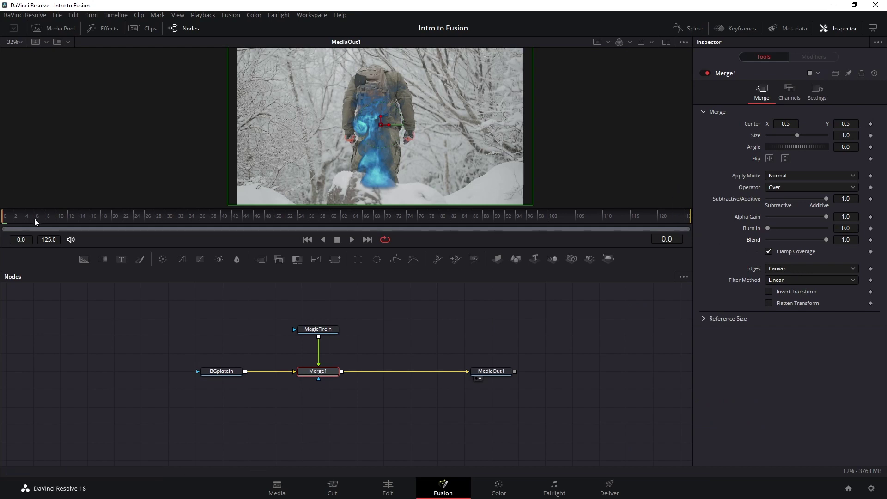
Step: Keyframe Merge1's Center at frame 125, move the fire to about X 0.949, Y 0.305 at frame 4, and play the animation
drag(173, 217, 640, 204)
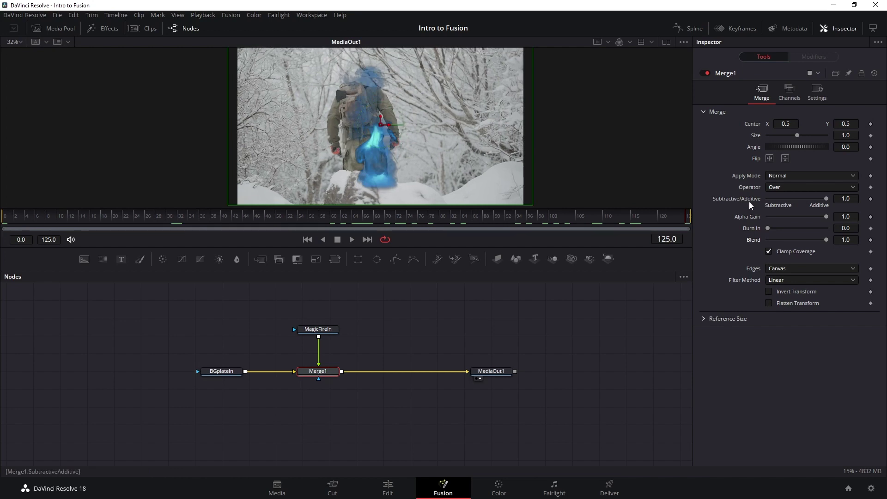
click(871, 125)
drag(639, 218, 24, 231)
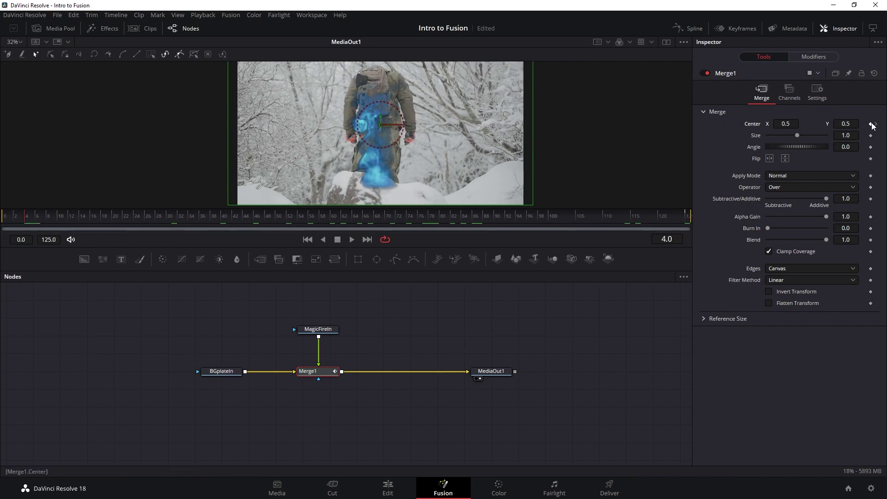
drag(380, 123, 509, 156)
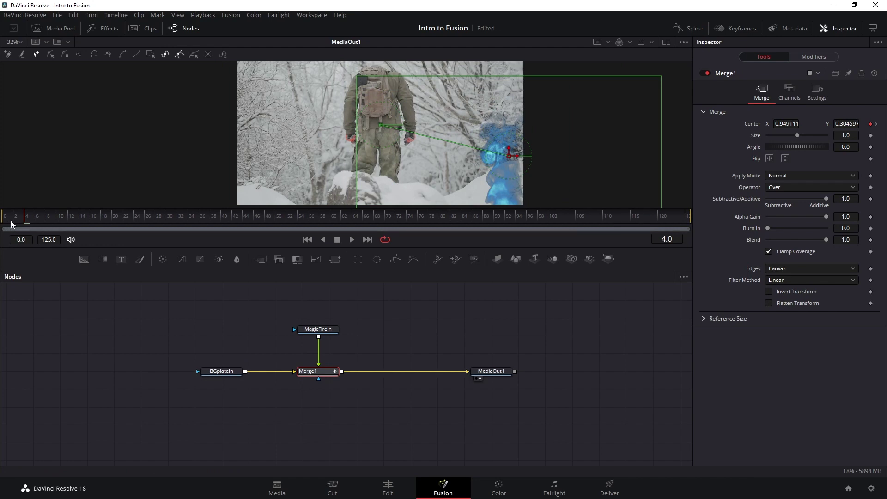
click(351, 239)
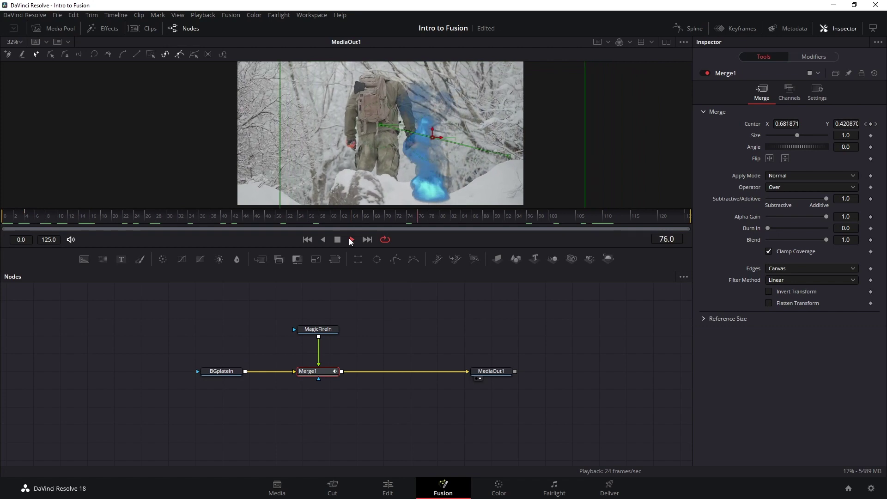
Step: Stop playback, return to the first frame and display Merge1's Center path curve in the Spline editor
key(space)
key(Home)
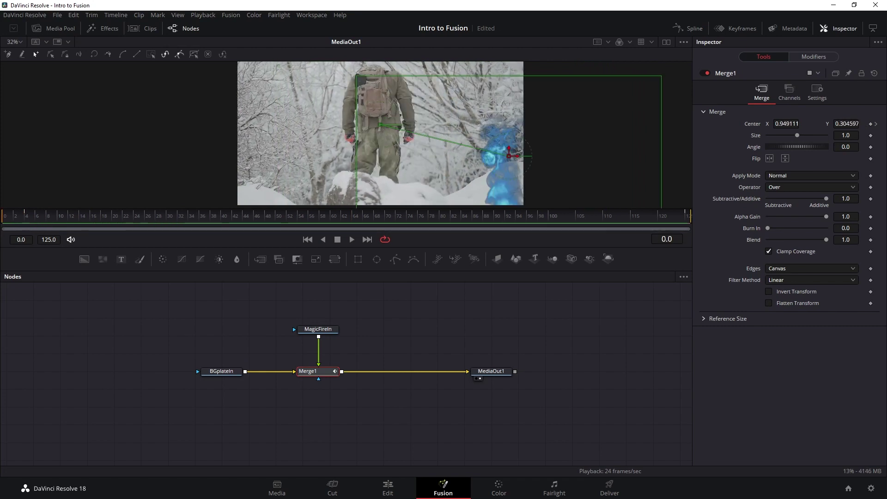
click(686, 30)
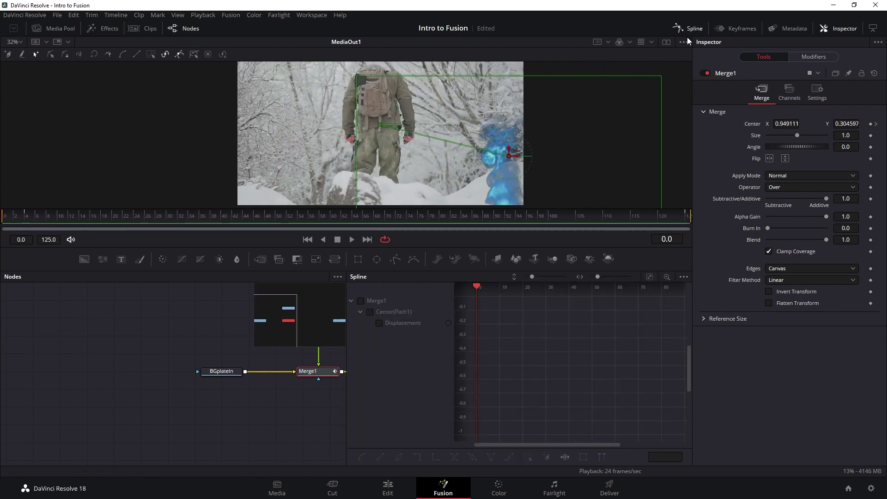
click(396, 311)
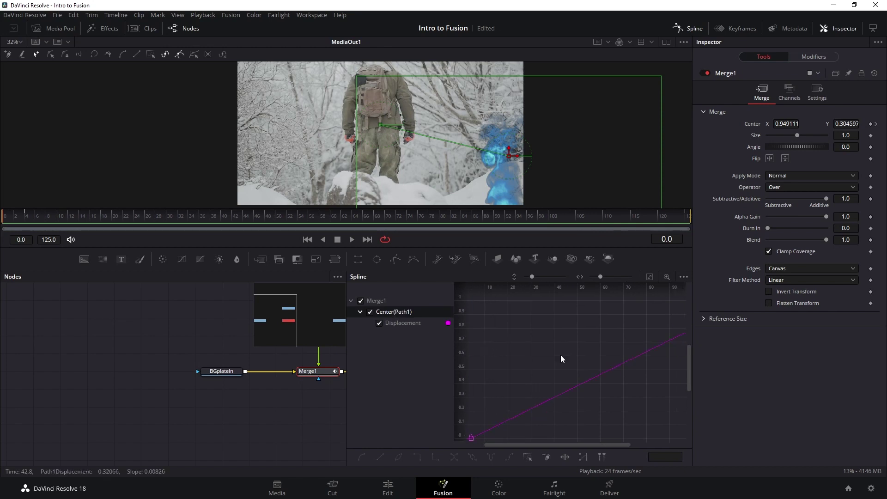
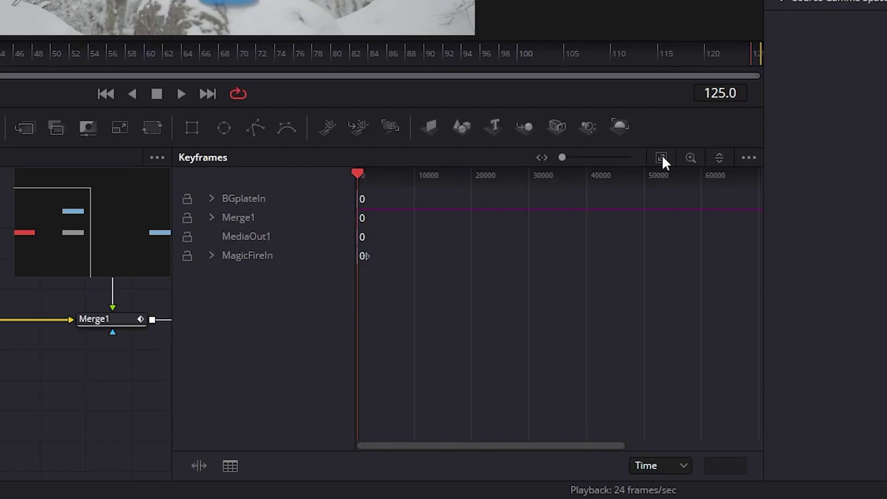
Step: Fit the Keyframes editor's view, move Merge1's first Center keyframe to frame 96, and scrub through the retimed motion to frame 122
click(662, 158)
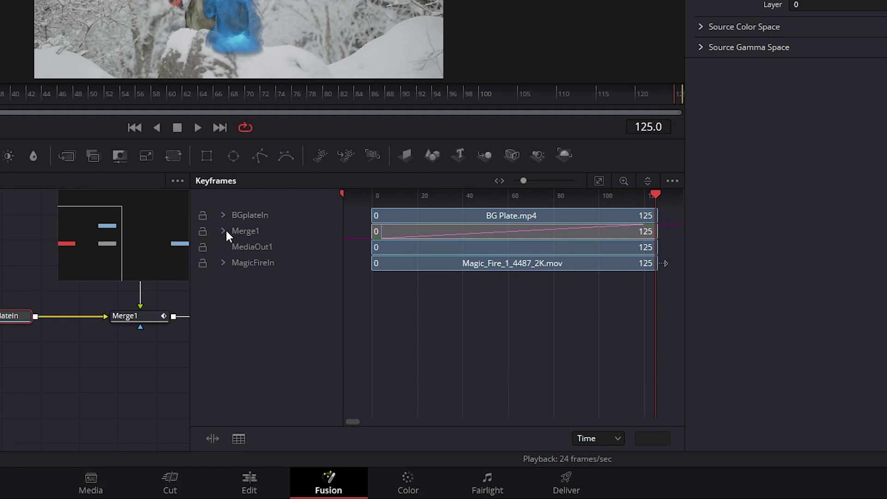
click(223, 231)
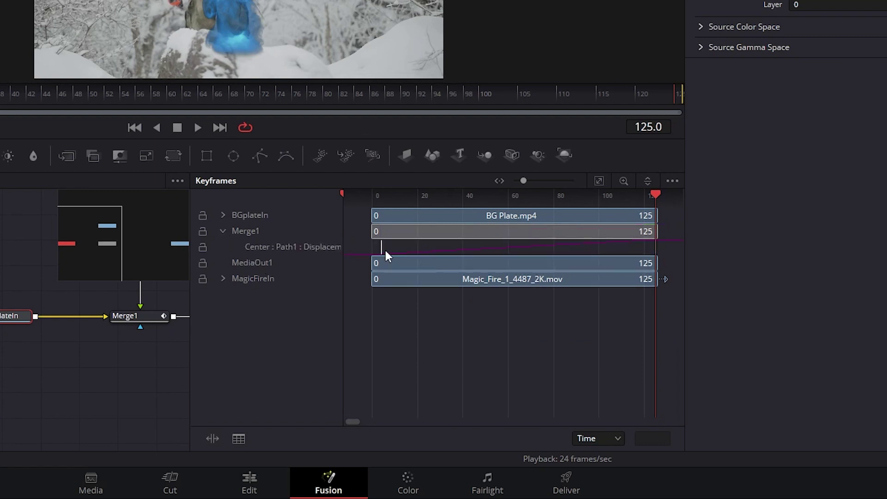
drag(381, 248, 604, 246)
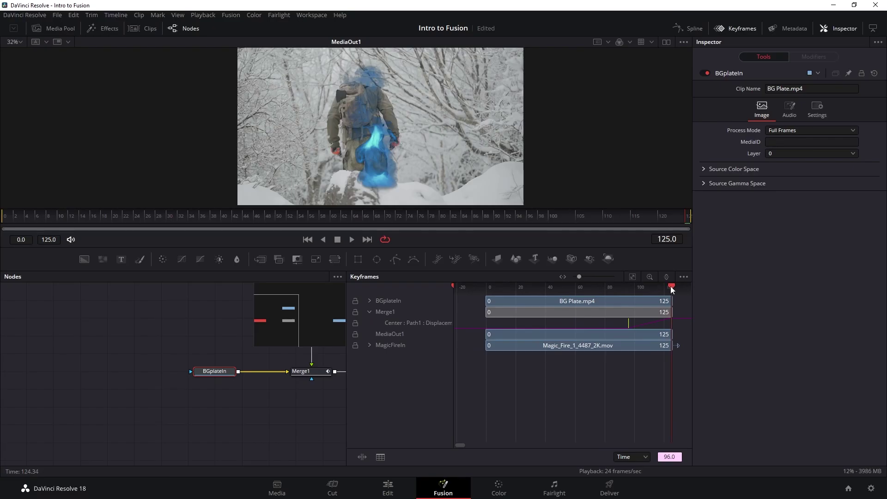
drag(656, 194, 573, 196)
drag(614, 289, 667, 286)
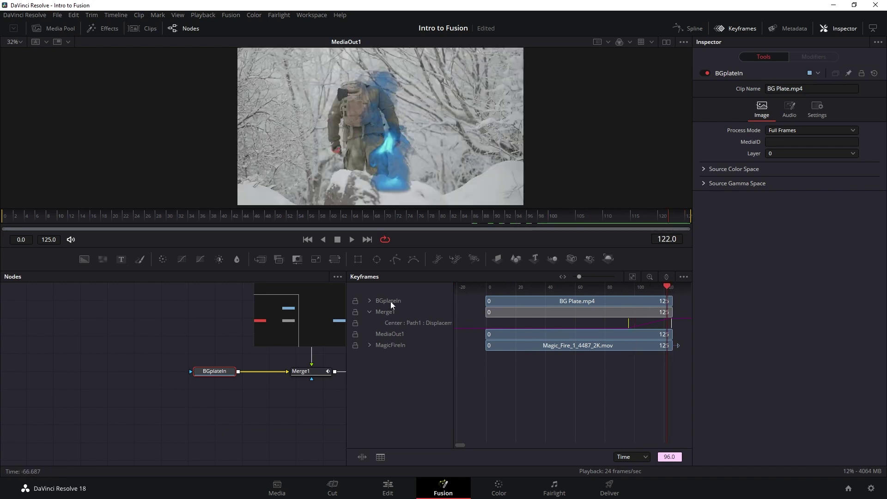
Step: Try sliding the MagicFireIn clip so it starts at frame 118, and undo the move
click(393, 345)
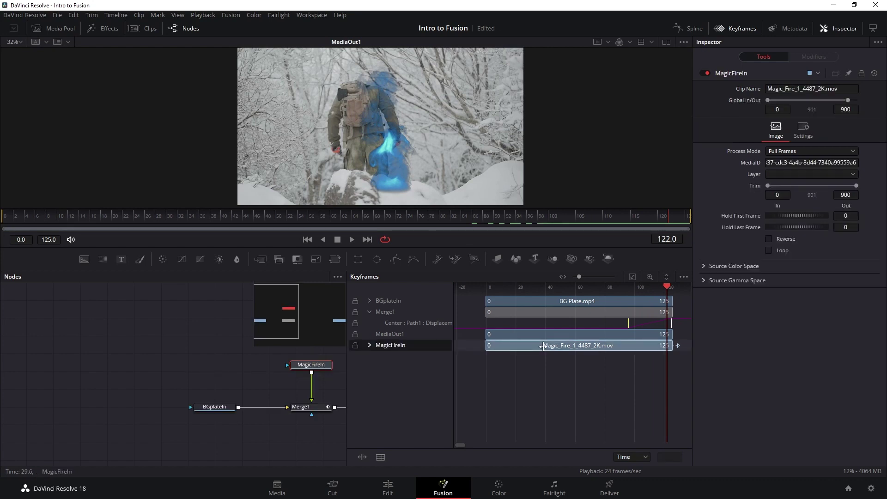
drag(564, 346, 684, 337)
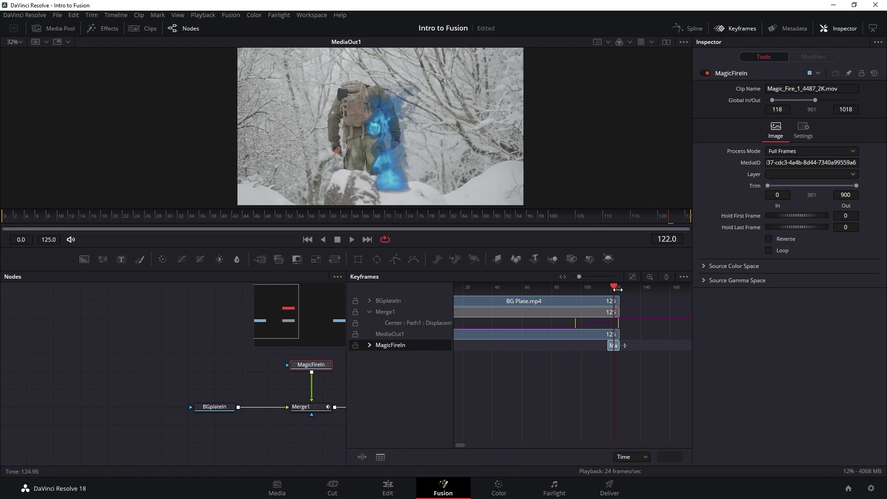
key(ctrl+z)
Step: Close the Keyframes editor and save the project with the Merge1 node selected
click(749, 32)
click(325, 382)
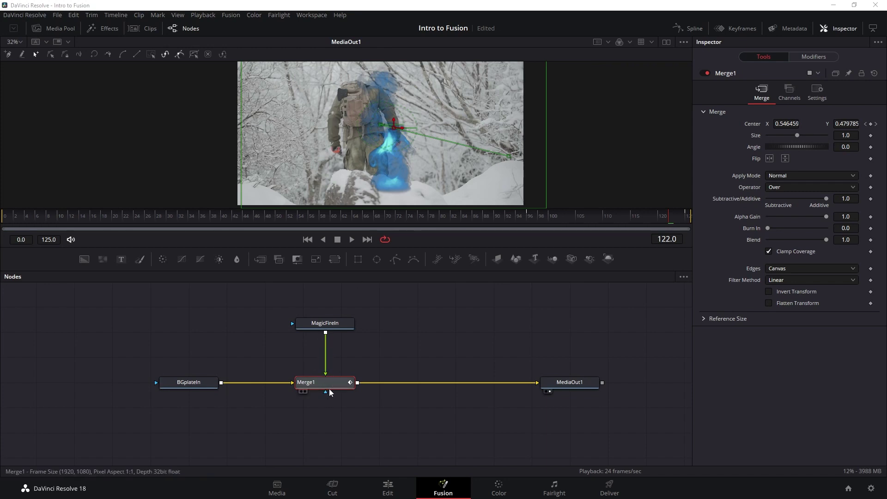
key(ctrl+s)
Step: Swap Merge1's foreground and background inputs, swap them back, and deselect the node
key(ctrl+t)
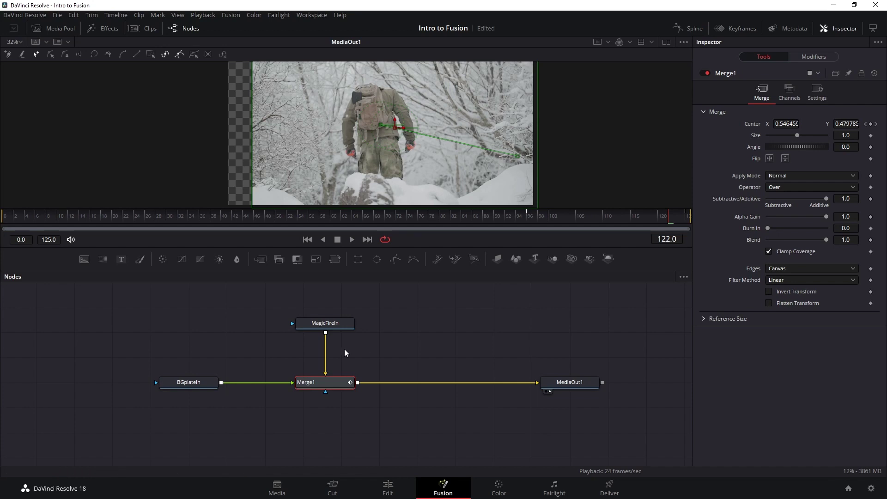
key(ctrl+t)
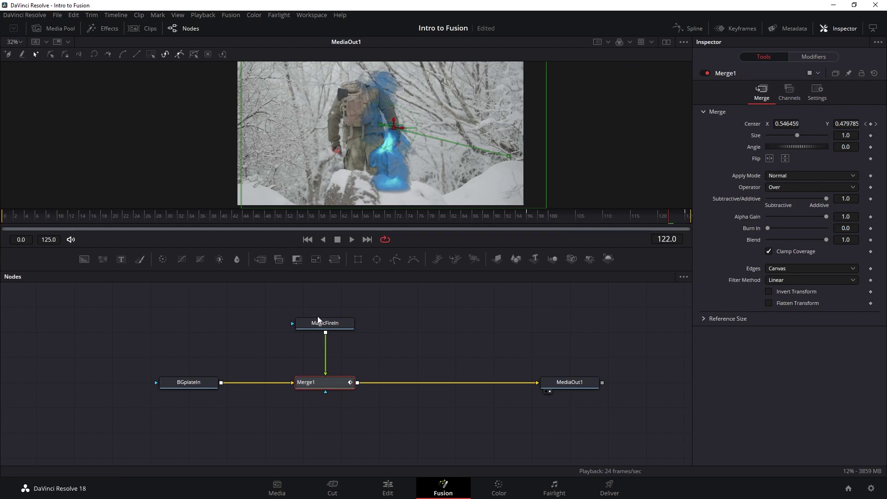
click(268, 321)
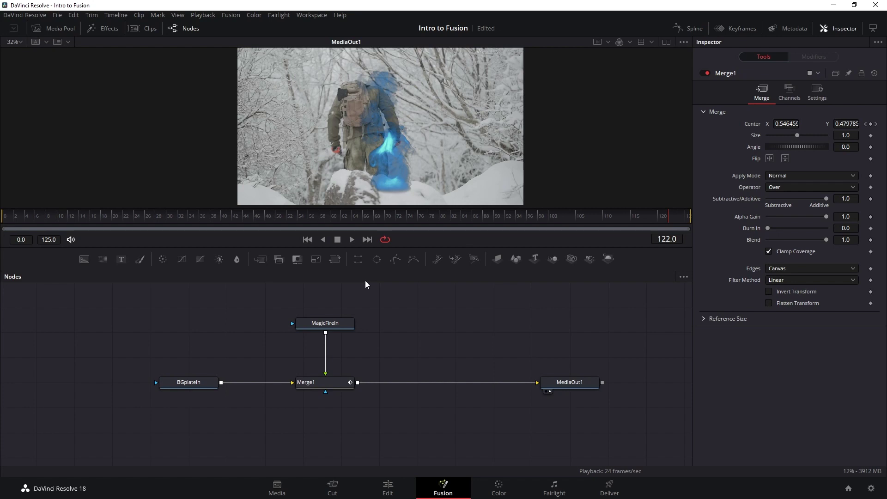
Step: Add a Polygon mask node and draw a closed five-point curved shape across the hiker's legs and the fire
drag(395, 259, 378, 354)
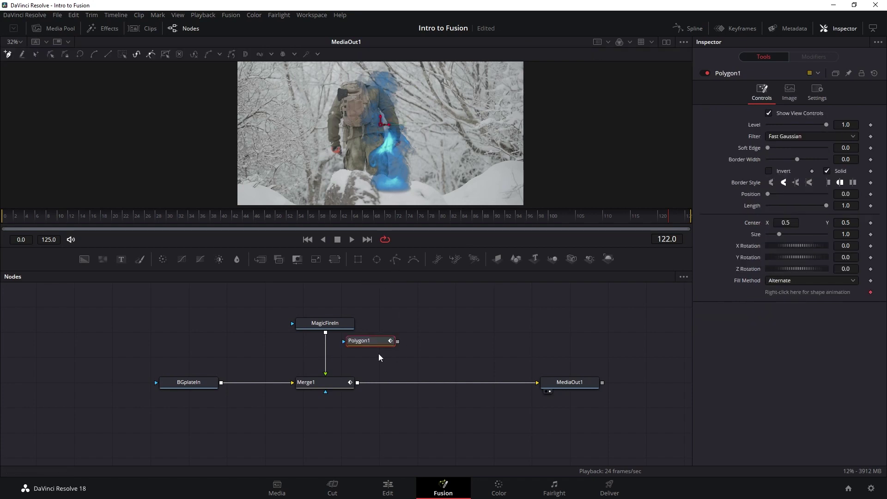
click(418, 124)
click(315, 162)
click(377, 165)
click(447, 162)
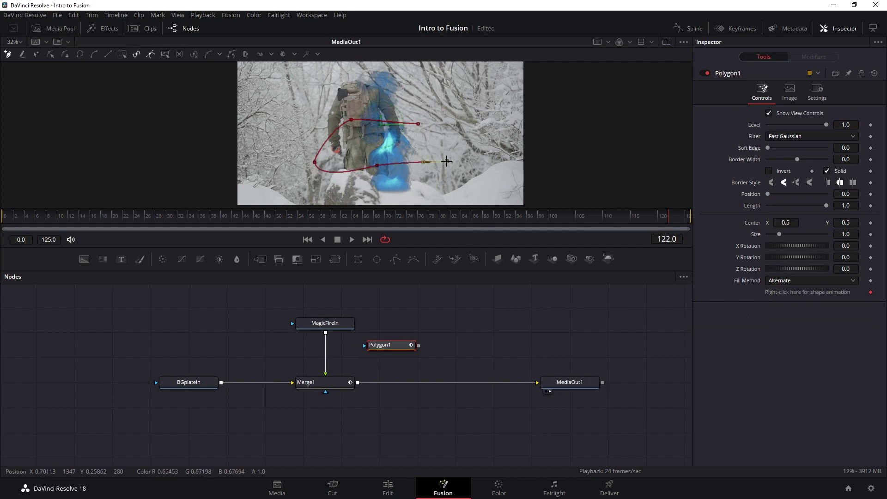
click(418, 124)
Step: Place Polygon1 below Merge1 and connect it to Merge1's effect mask input to limit the fire
drag(415, 345, 287, 417)
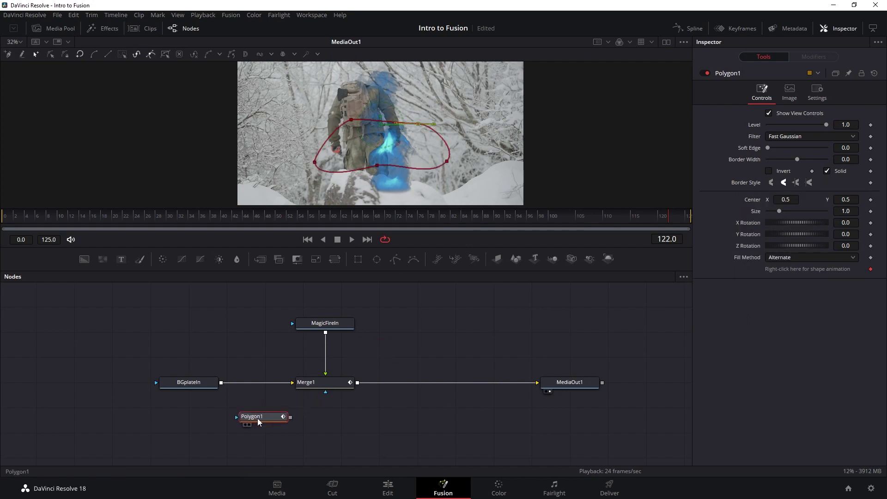
drag(290, 417, 332, 391)
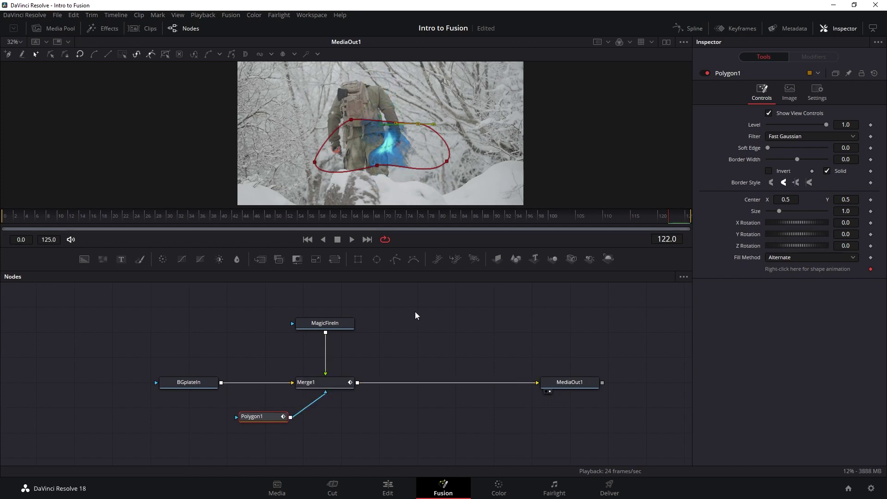
click(429, 324)
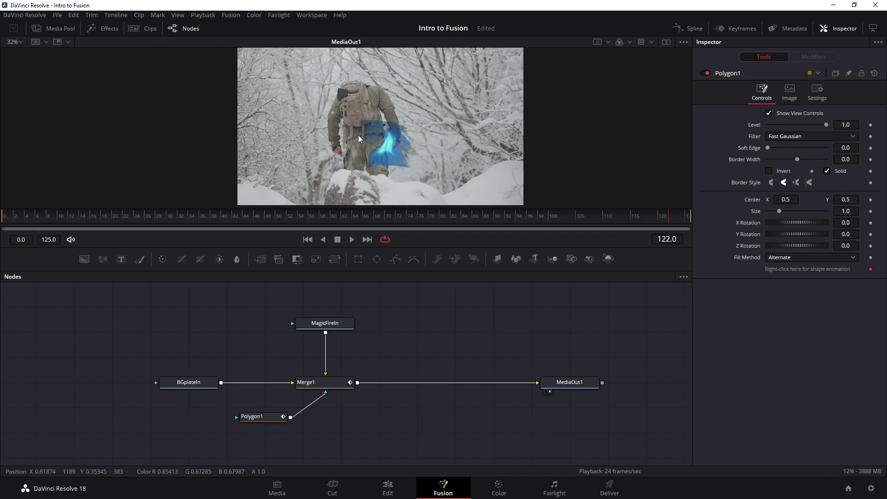
Step: Try masking the background by moving Polygon1's connection from Merge1 to BGplateIn, and undo it
click(267, 419)
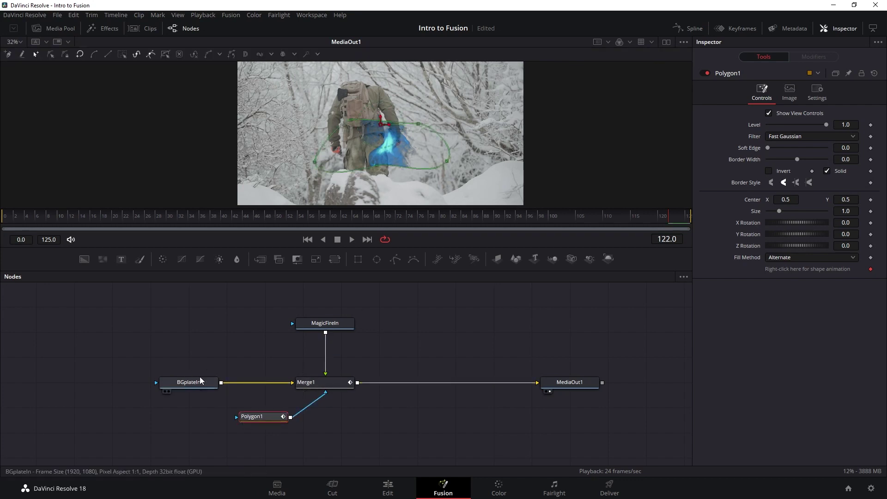
drag(324, 394, 160, 386)
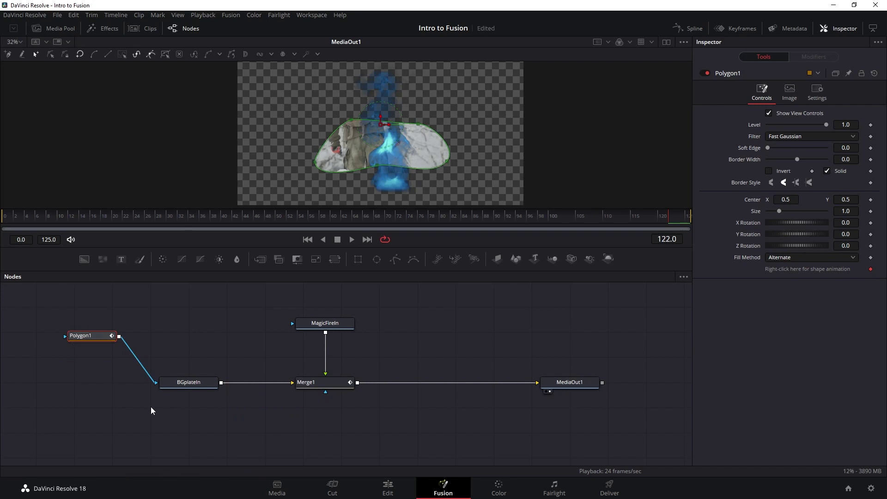
key(ctrl+z)
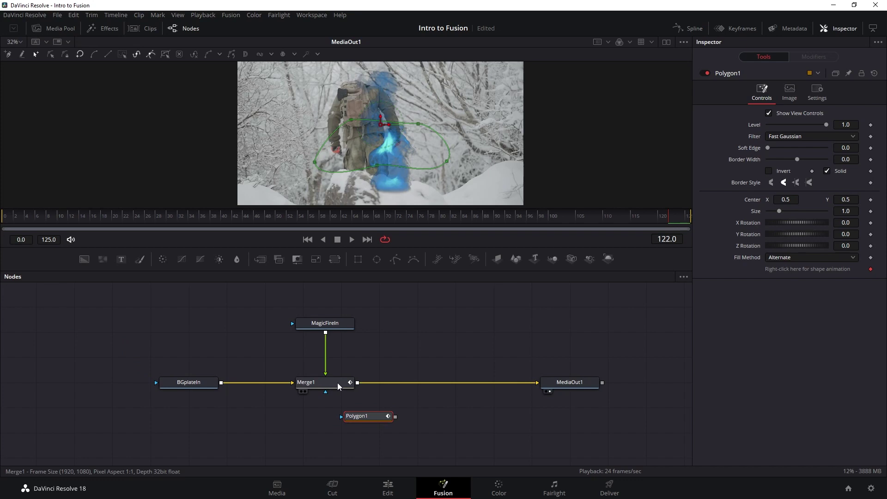
Step: Add a Blur node after Merge1 with a blur size of 41 and mask it with Polygon1
click(338, 383)
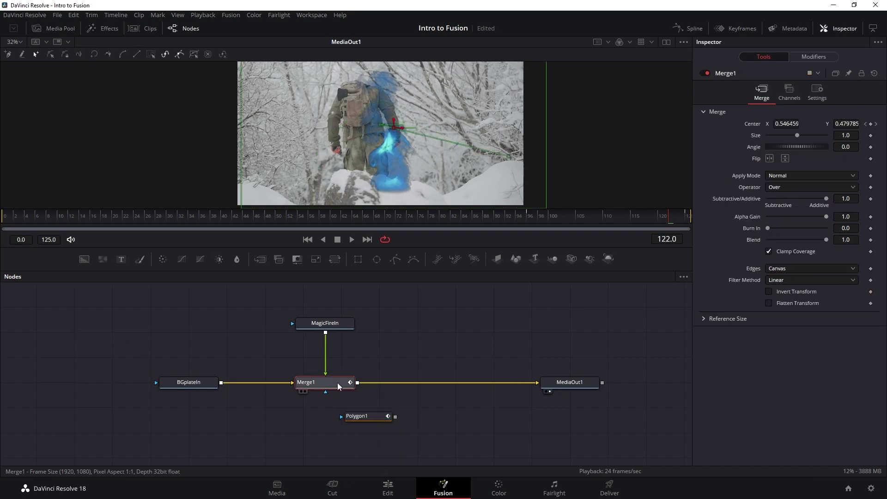
click(237, 259)
click(792, 148)
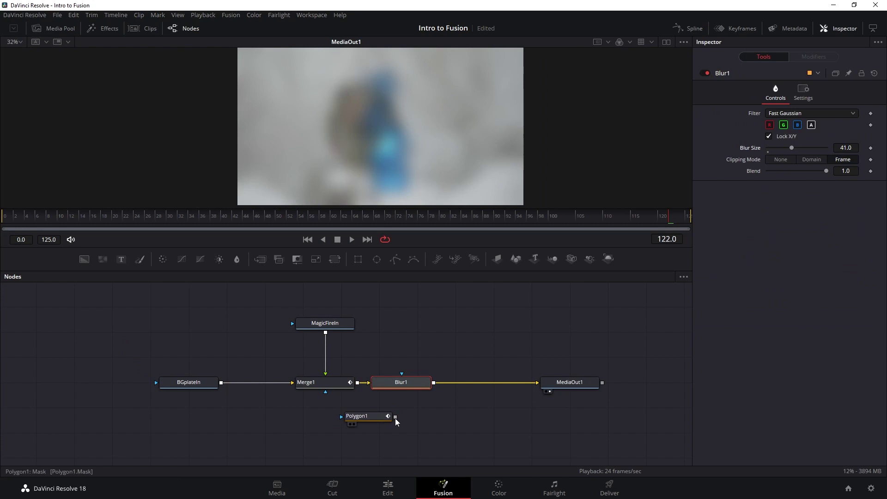
drag(396, 417, 402, 391)
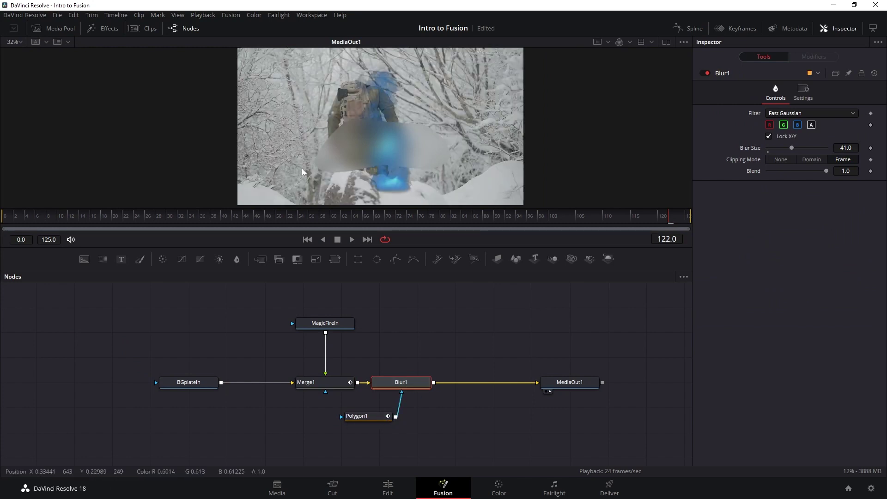
Step: Show the Polygon1 outline in the viewer, and delete the Blur1 and Polygon1 nodes
click(372, 416)
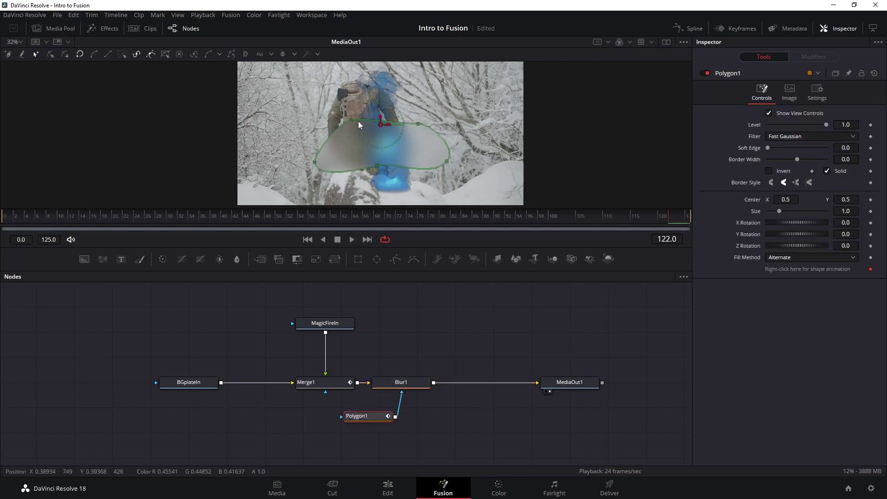
drag(393, 354, 392, 431)
key(Delete)
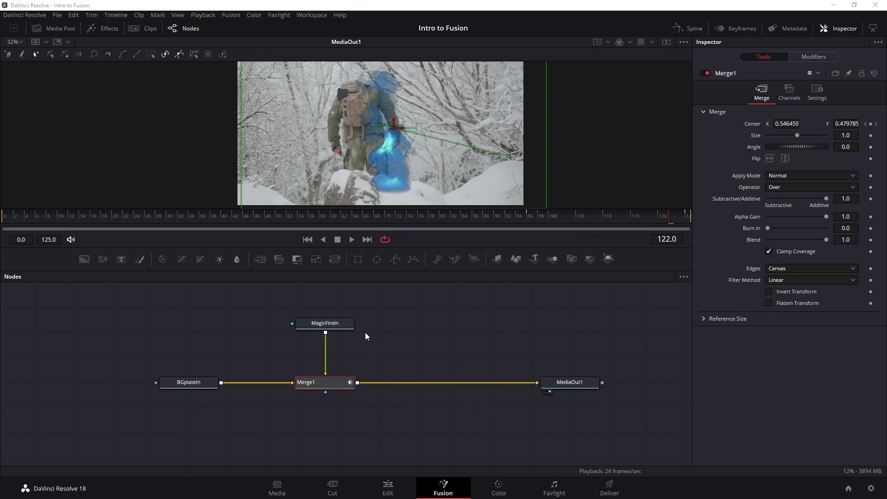
Step: Try a second Merge after Merge1 with MagicFireIn as foreground, moving the duplicate fire to about X 0.83, and delete that Merge
drag(340, 323, 342, 320)
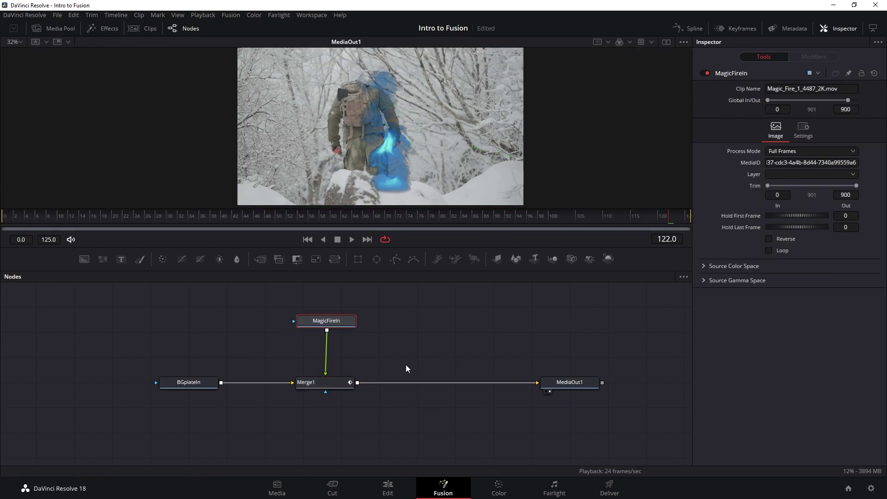
click(345, 382)
click(260, 259)
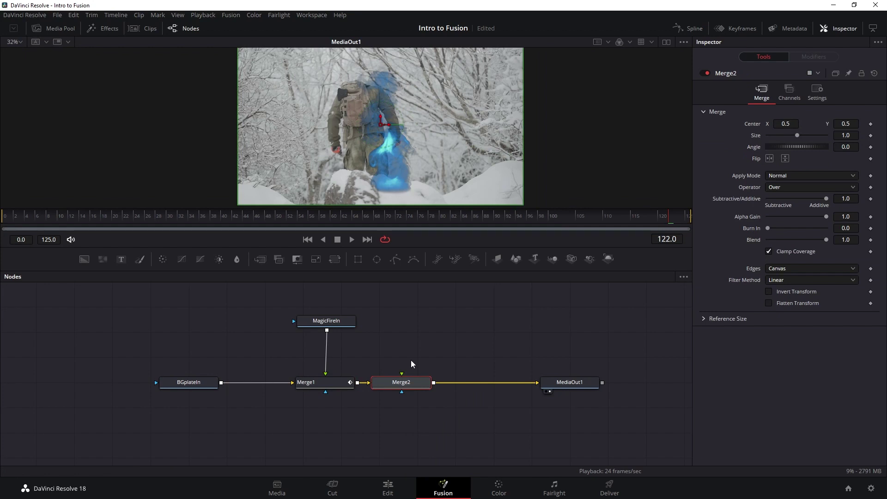
drag(401, 374, 326, 331)
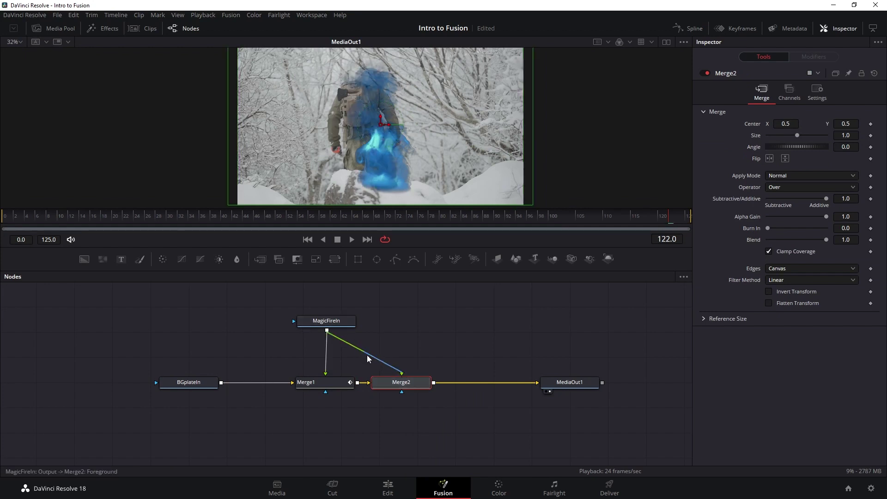
drag(389, 127, 482, 126)
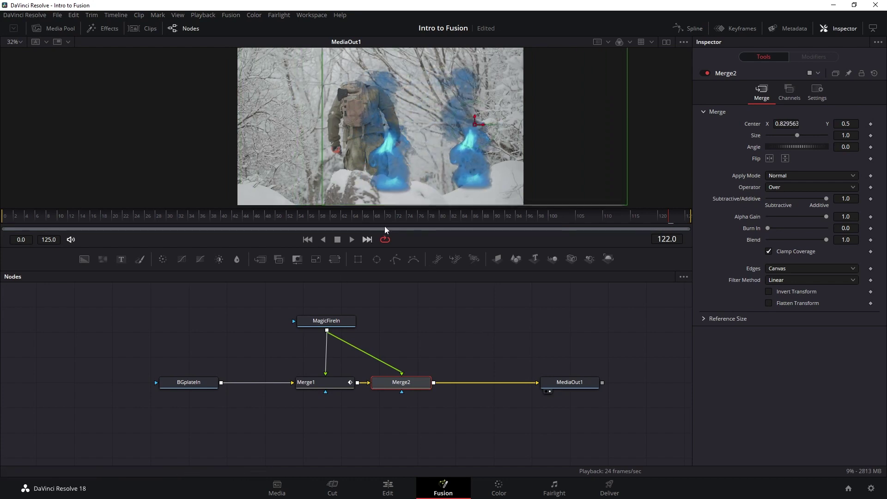
key(Delete)
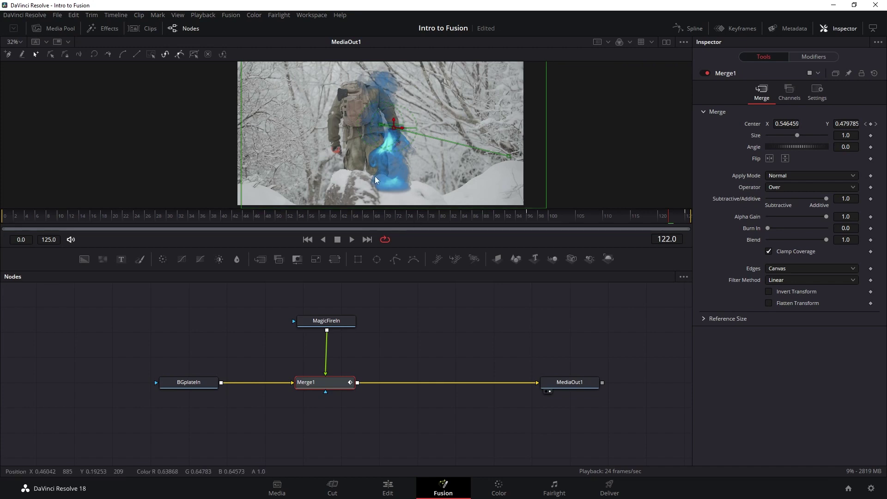
Step: Check the timeline resolution in the project settings, and inspect the BGplateIn node's frame size
scroll(381, 182, down, 1)
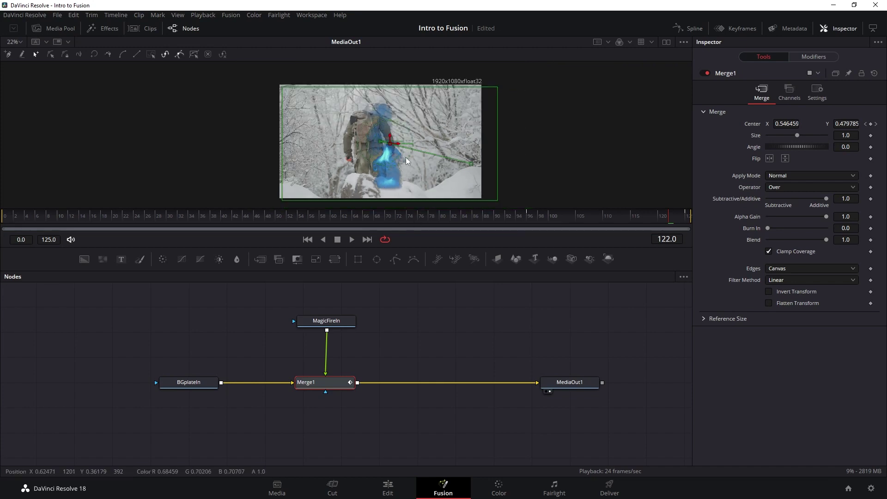
click(57, 14)
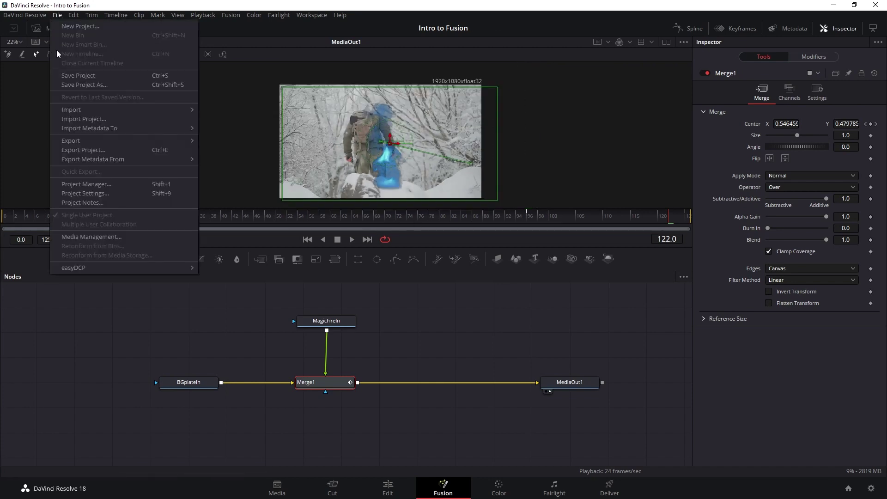
click(104, 194)
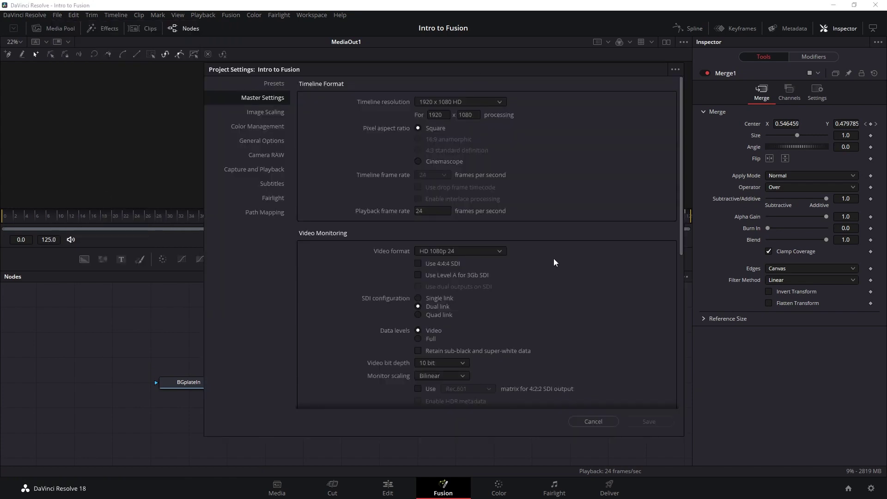
click(596, 421)
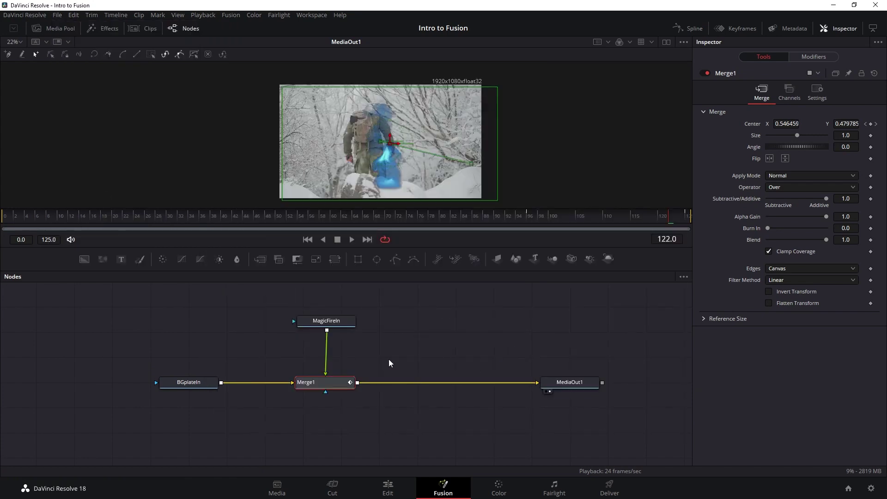
click(184, 386)
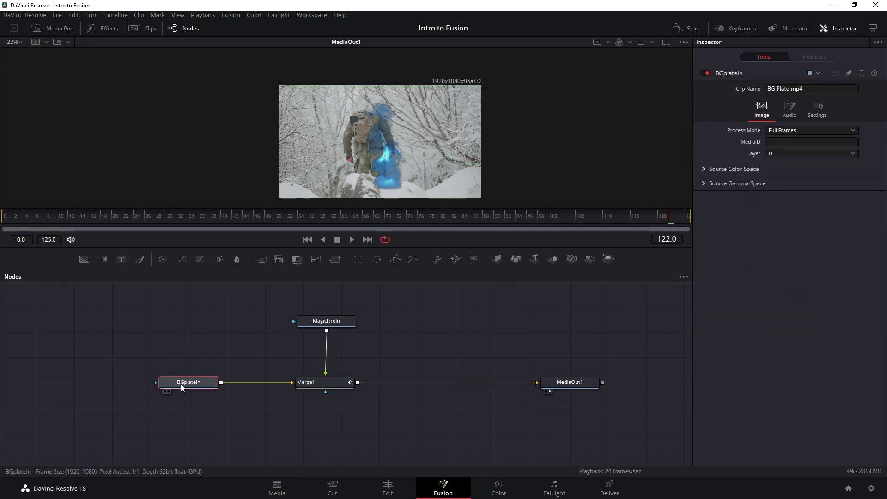
Step: Try swapping the background and foreground inputs of Merge1, and swap them back
click(319, 386)
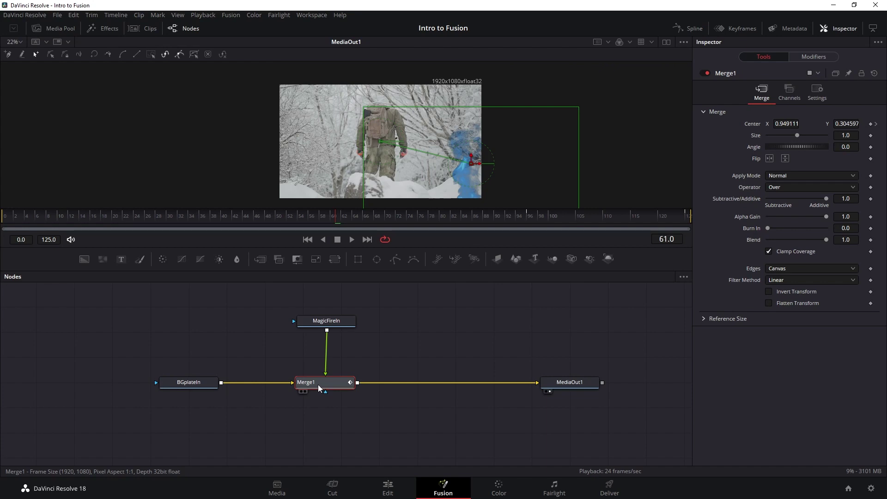
key(ctrl+t)
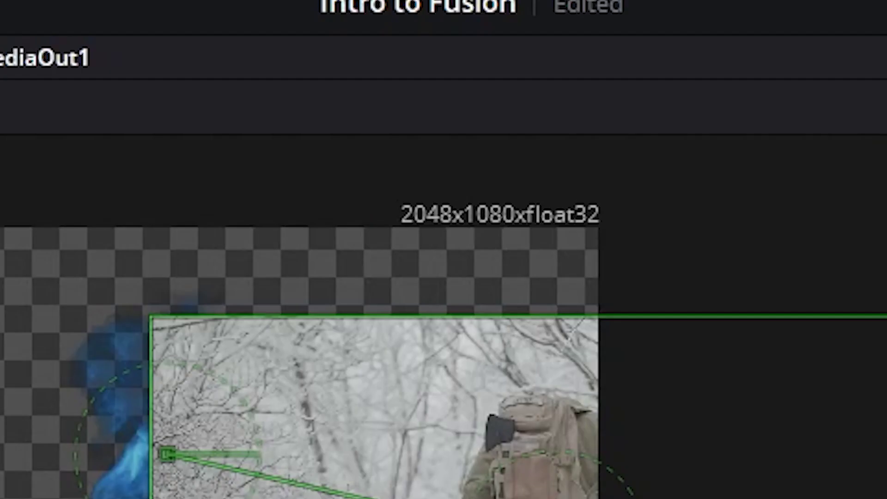
key(ctrl+t)
key(ctrl+t)
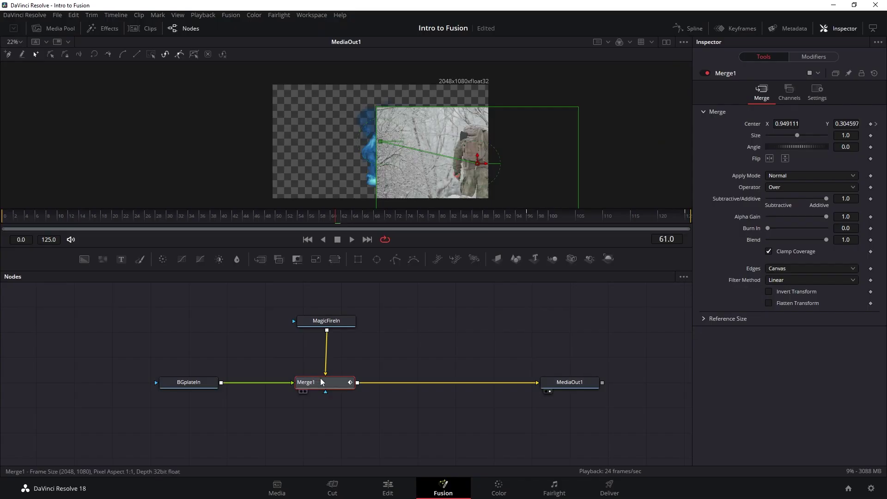
key(ctrl+t)
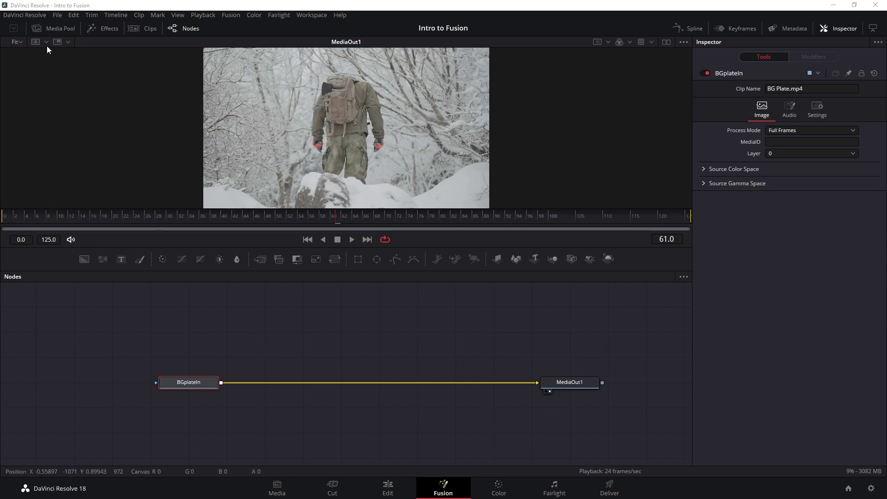
Step: Add the Snow_2_4639_HD.mov clip from the media pool to the node graph and rename its node SnowIn
click(57, 29)
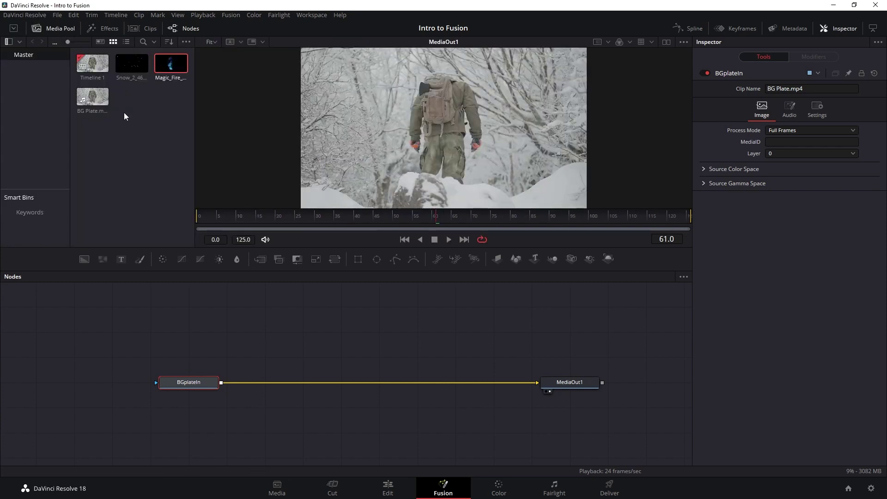
drag(131, 63, 301, 329)
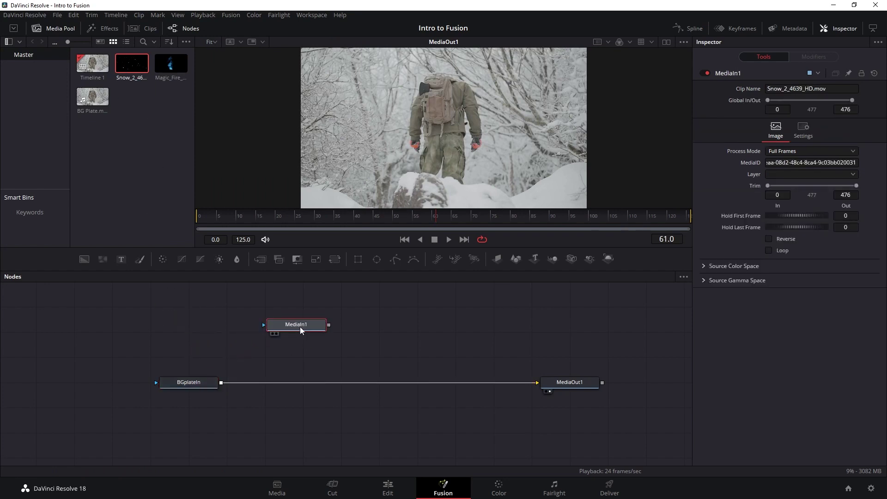
click(39, 29)
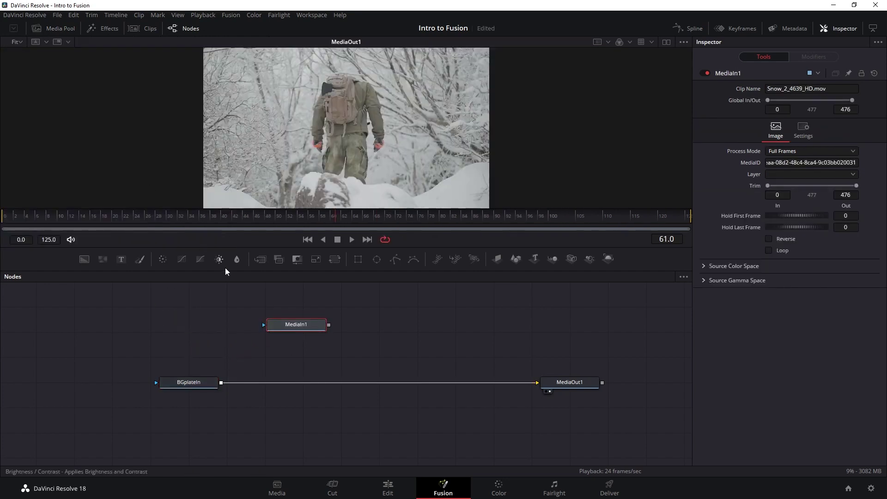
key(F2)
text(SnowIn)
key(Return)
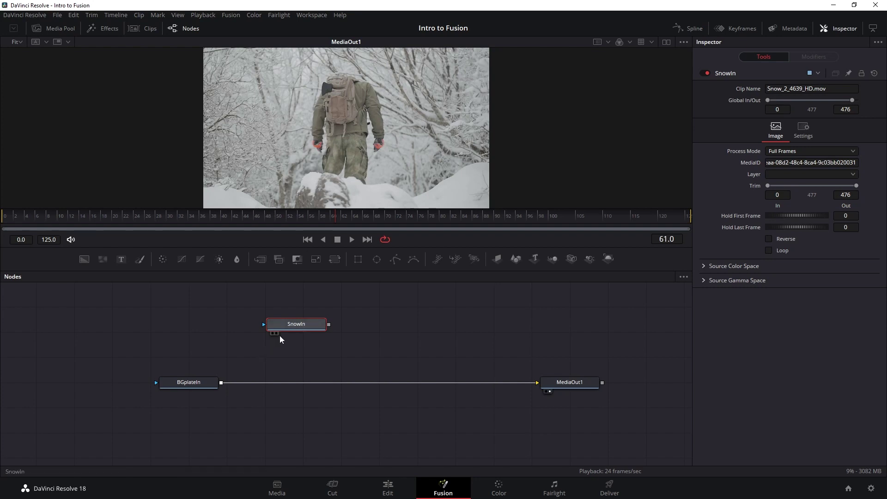
Step: Preview SnowIn in the viewer and shift its clip earlier in the Keyframes editor so it runs from frame -28 to 448
key(1)
drag(292, 220, 217, 230)
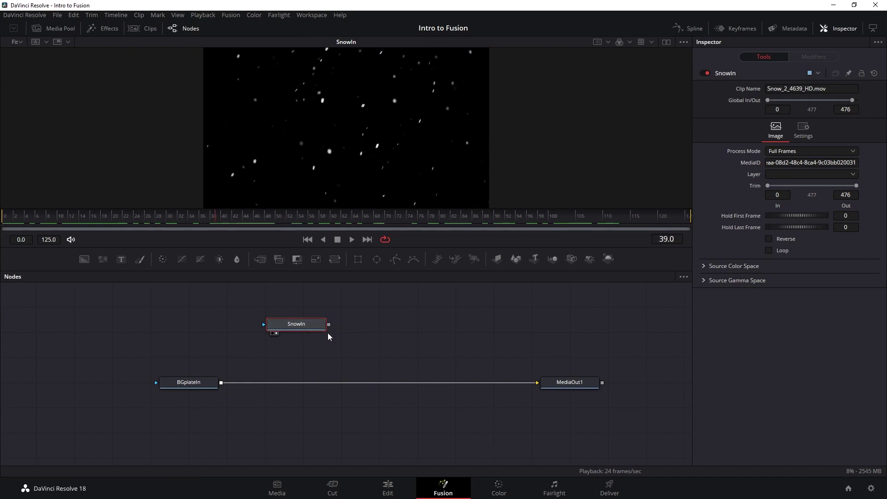
click(738, 28)
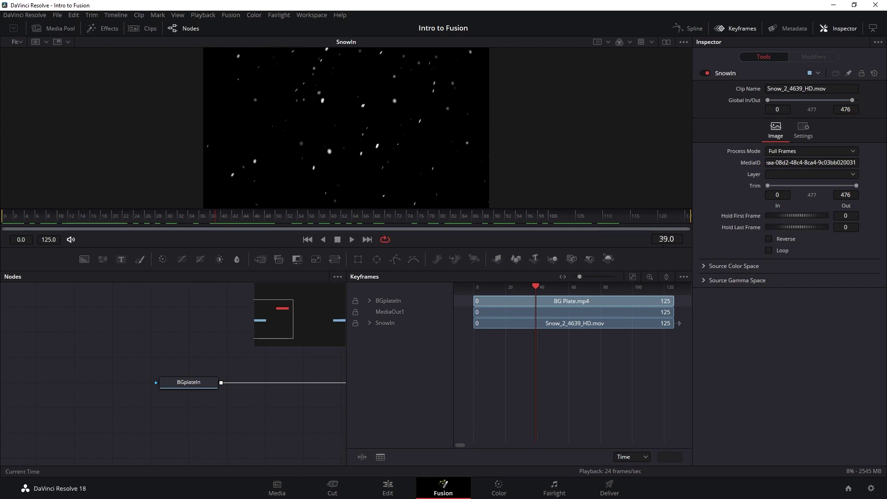
click(573, 323)
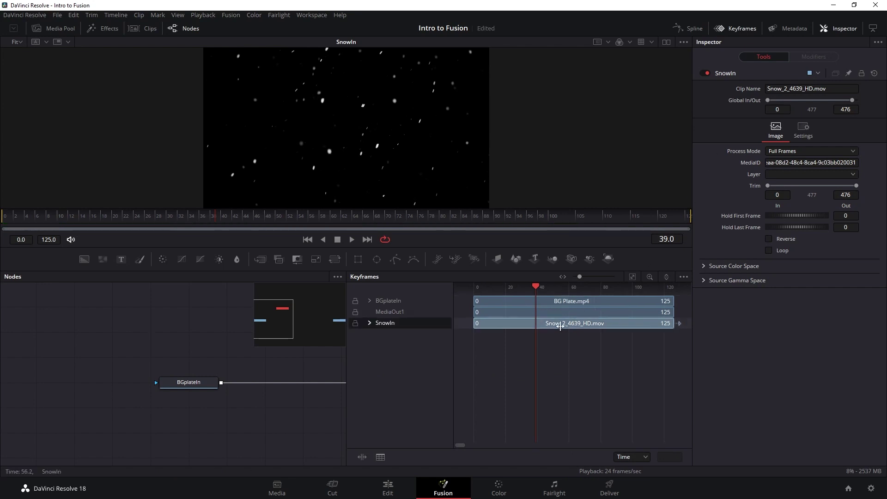
drag(613, 323, 567, 326)
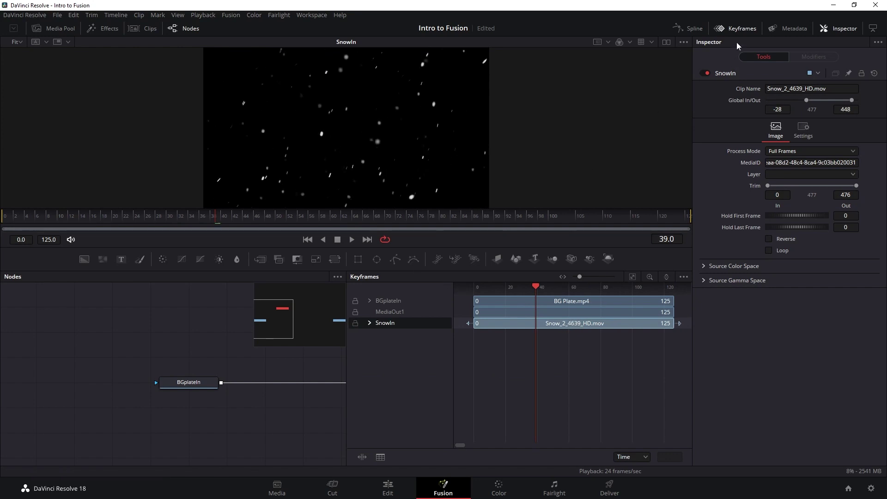
click(738, 29)
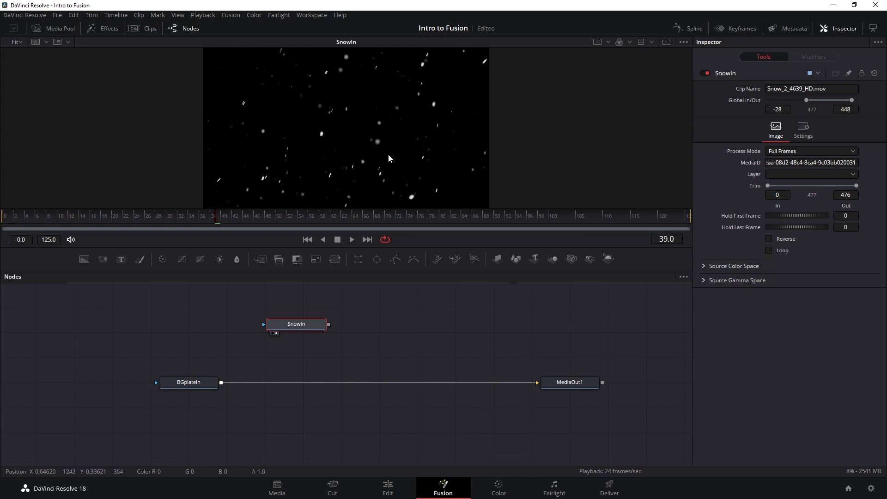
Step: Check SnowIn's alpha channel, then merge SnowIn over BGplateIn with the MediaOut1 result shown in the viewer
key(a)
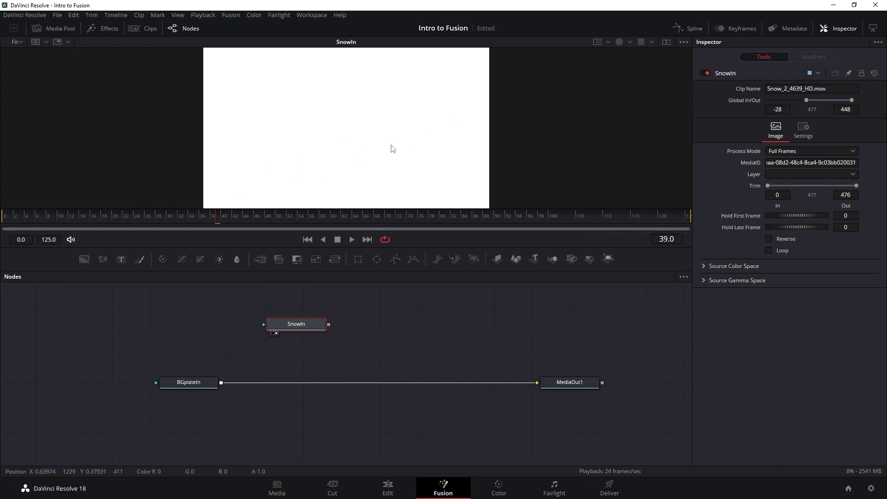
key(c)
drag(329, 326, 222, 384)
click(556, 385)
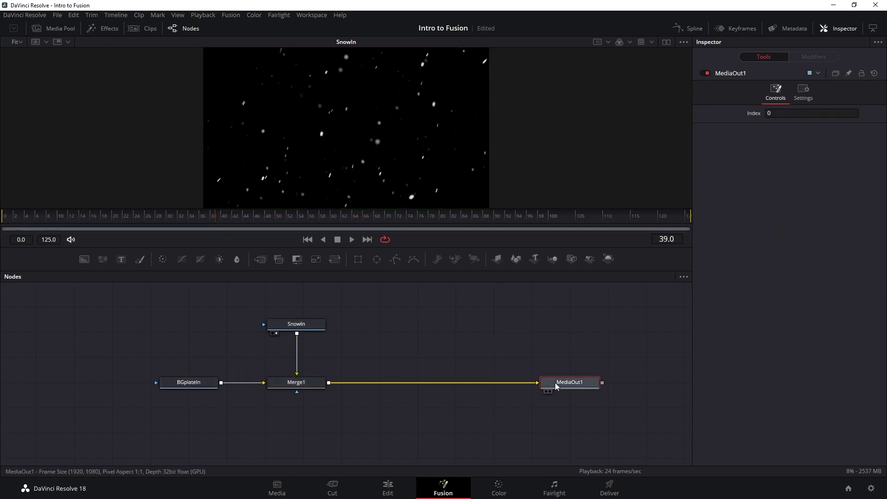
key(2)
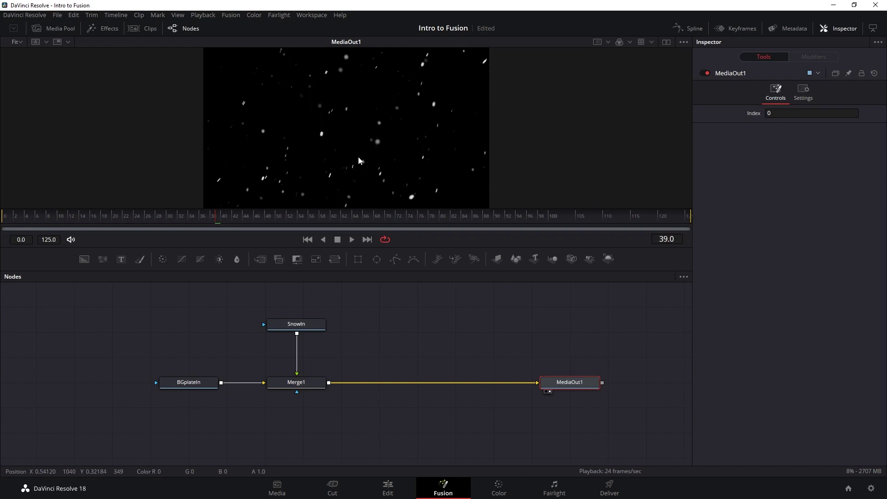
key(ctrl+s)
Step: Try the Screen apply mode on Merge1, preview the falling snow, and restore the mode to Normal
click(305, 384)
click(790, 176)
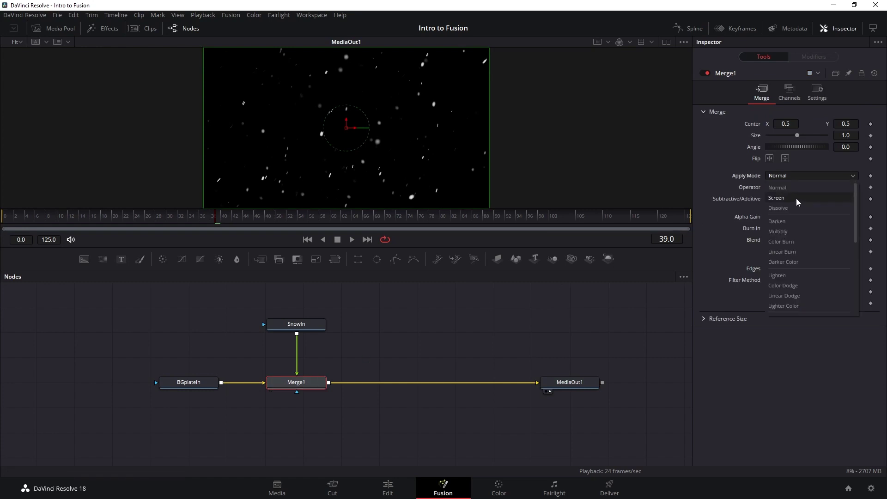
click(796, 198)
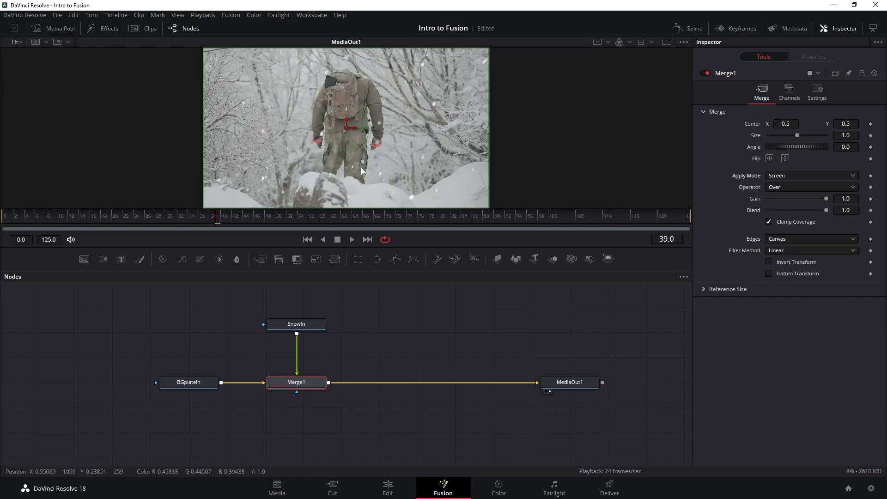
drag(192, 221, 254, 209)
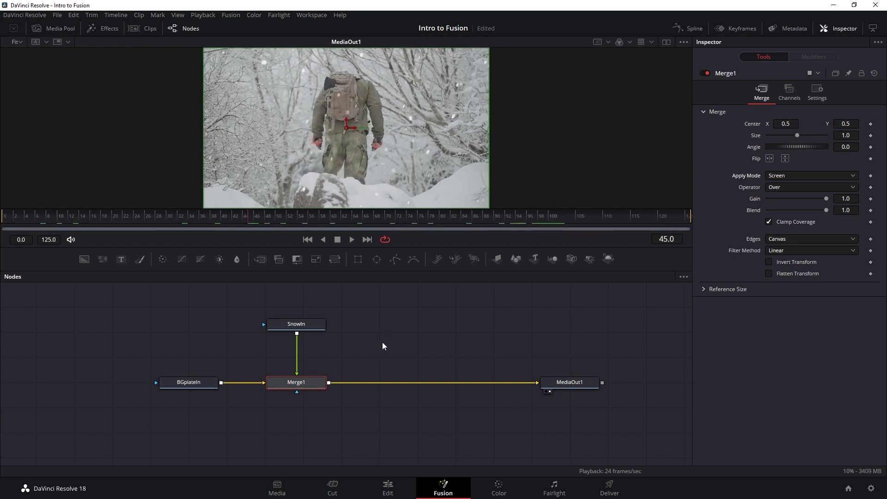
click(806, 179)
click(792, 185)
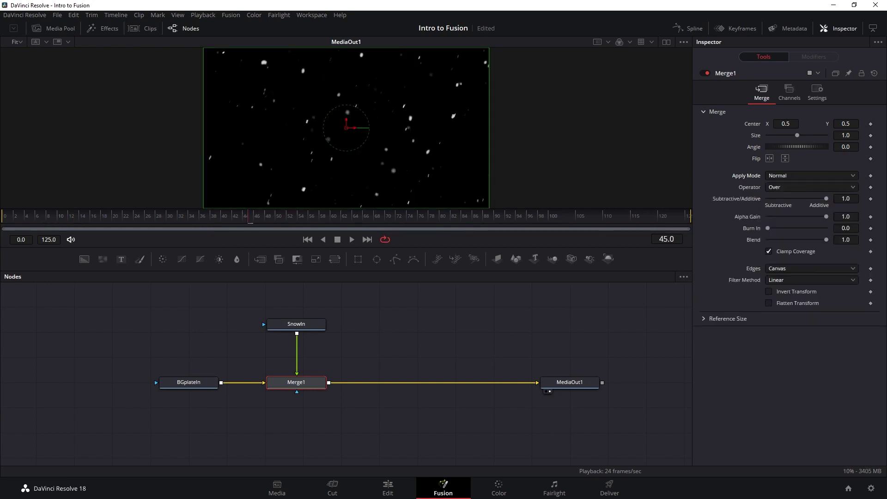
Step: Compare SnowIn with MediaOut1 in the viewer, and examine the red channel of both
click(289, 325)
key(1)
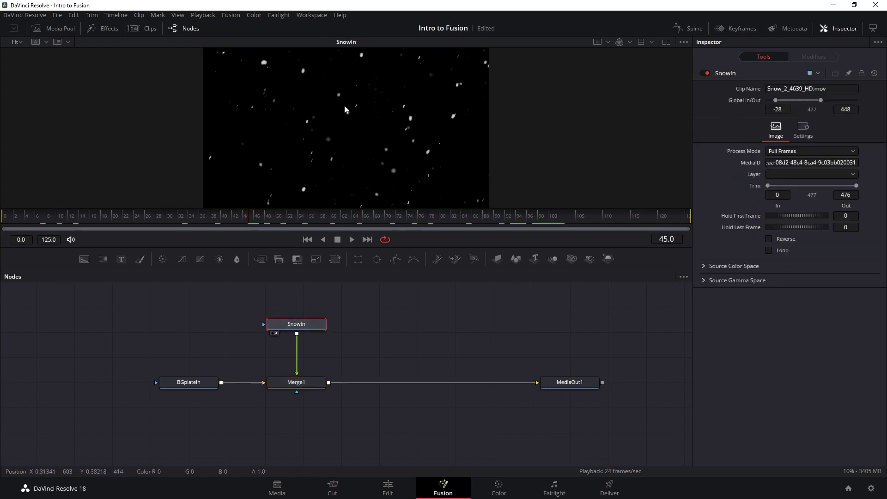
click(571, 387)
key(1)
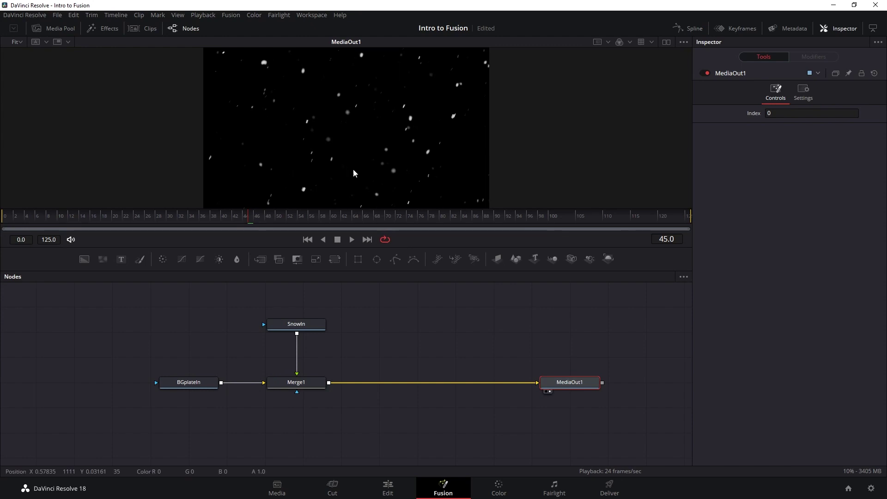
key(r)
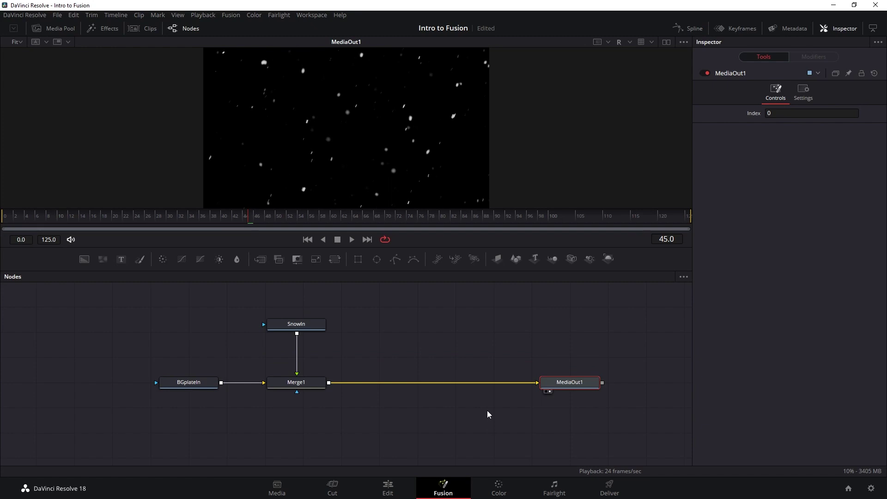
click(313, 329)
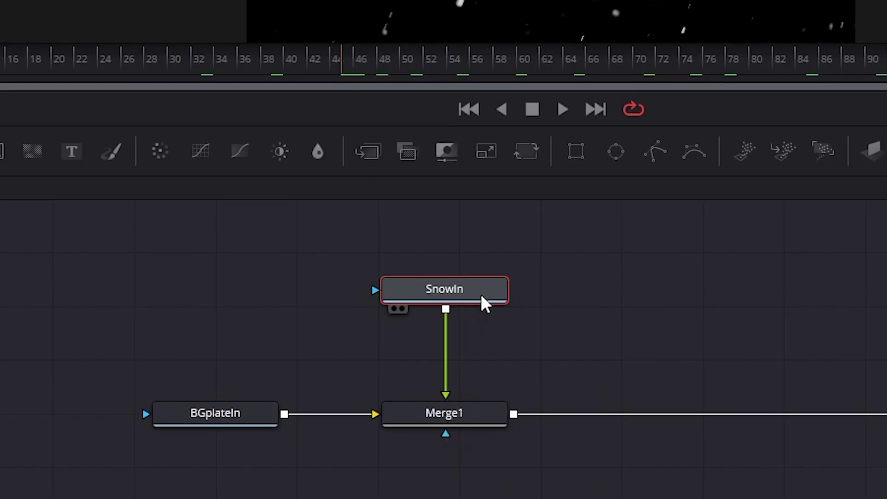
key(1)
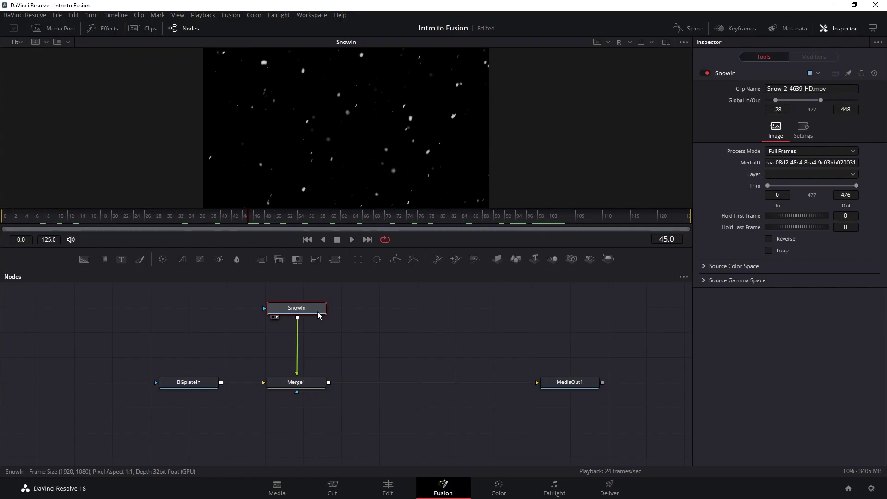
Step: Insert a Channel Booleans node after SnowIn, set To Alpha to Red FG, and show the node in the viewer
key(shift+space)
text(channel)
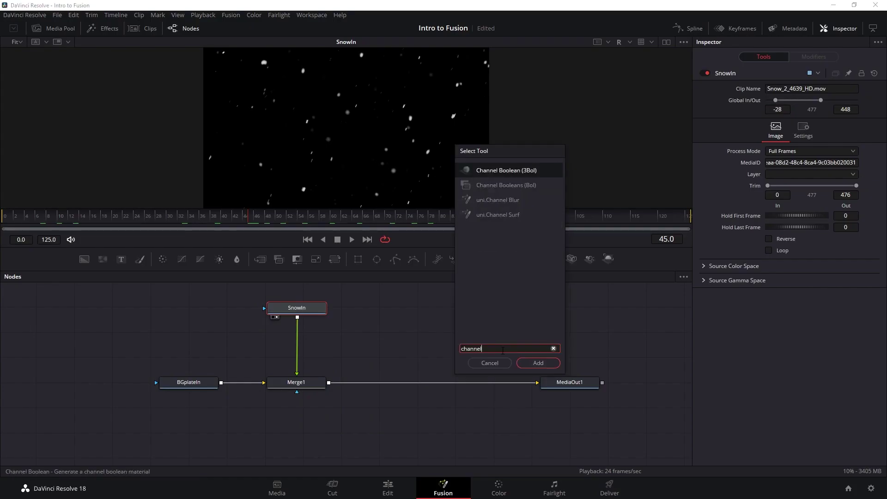
click(528, 185)
click(544, 364)
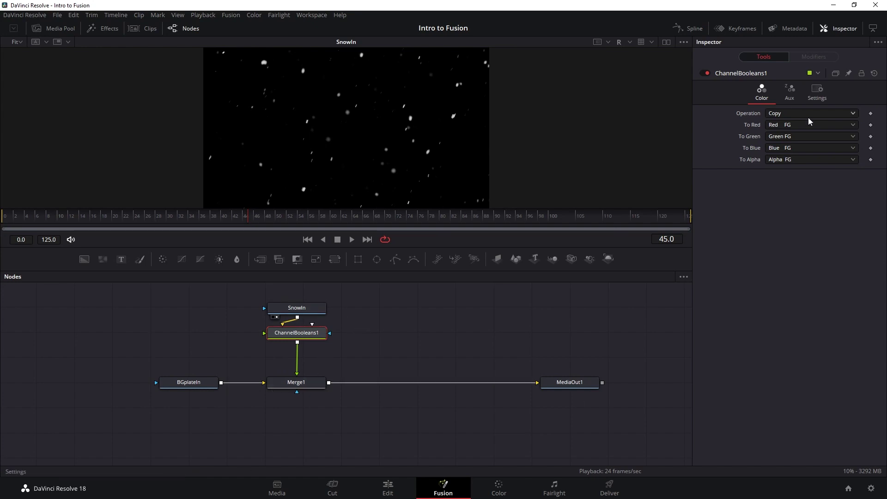
click(800, 159)
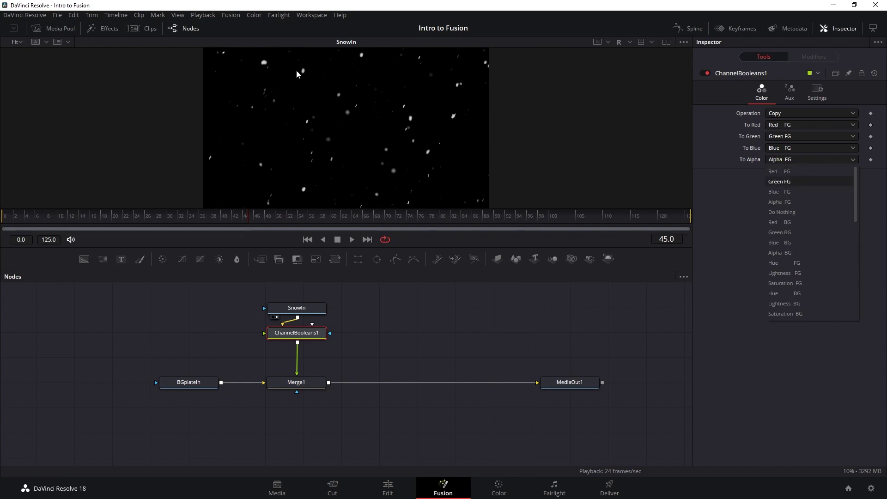
click(801, 172)
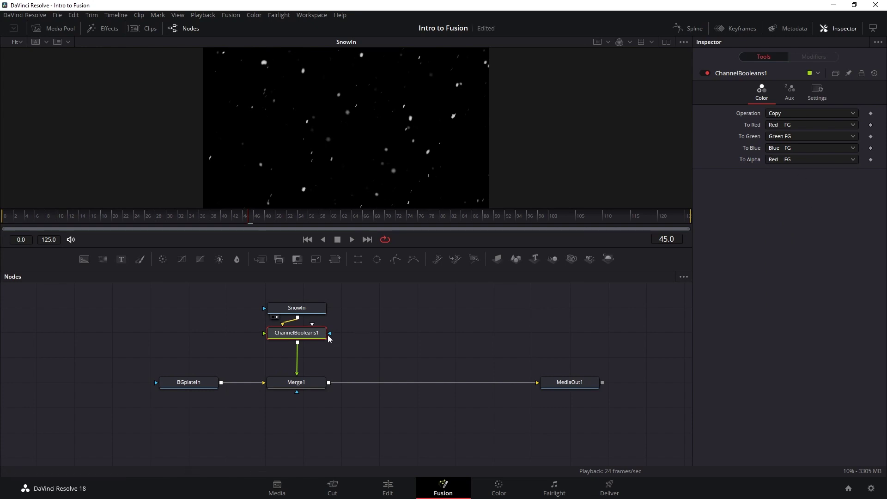
key(1)
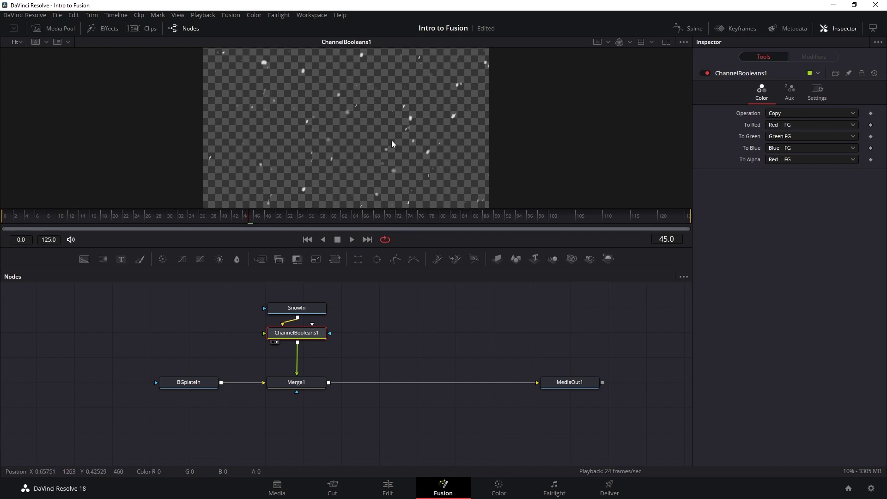
Step: Check the alpha channel of ChannelBooleans1, return to full colour, and show MediaOut1 in the viewer
key(a)
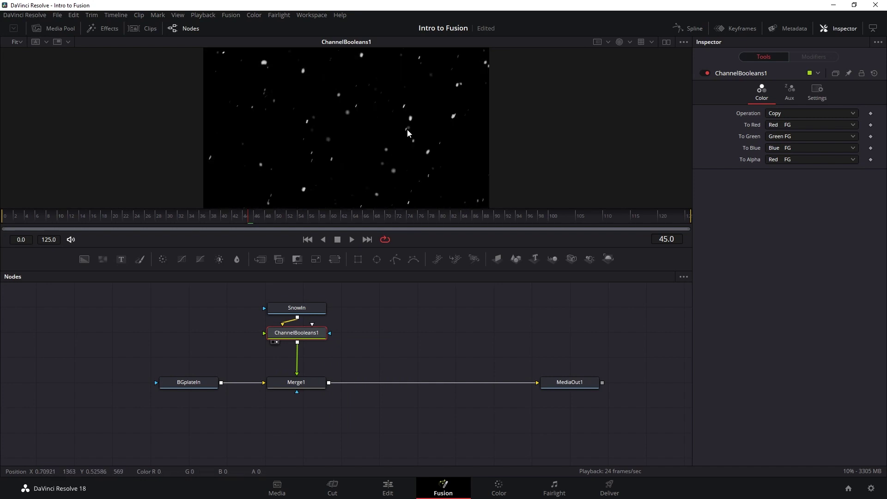
key(c)
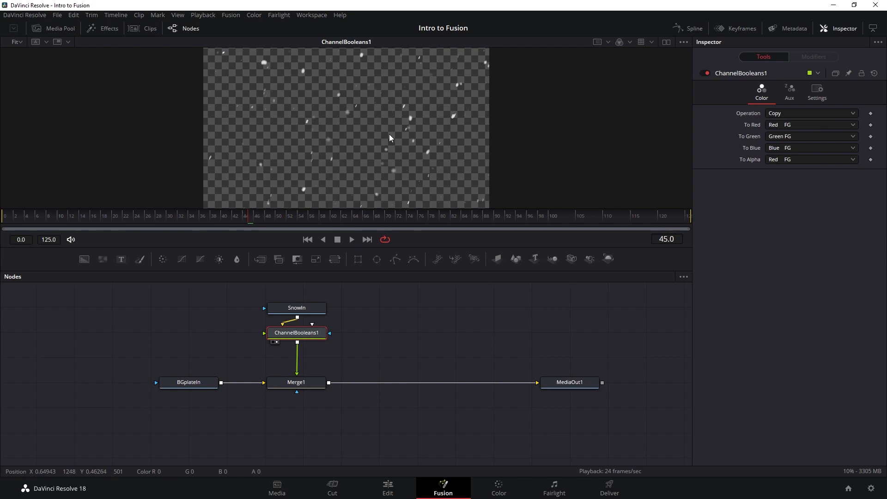
click(571, 384)
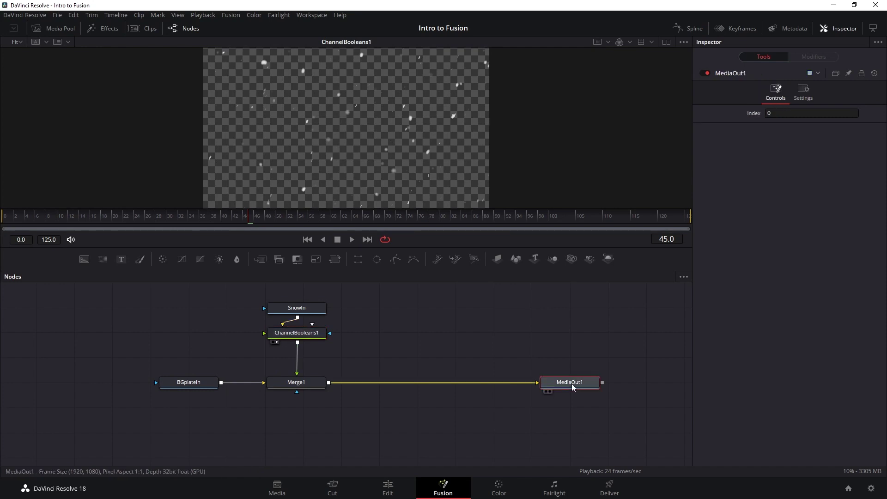
key(2)
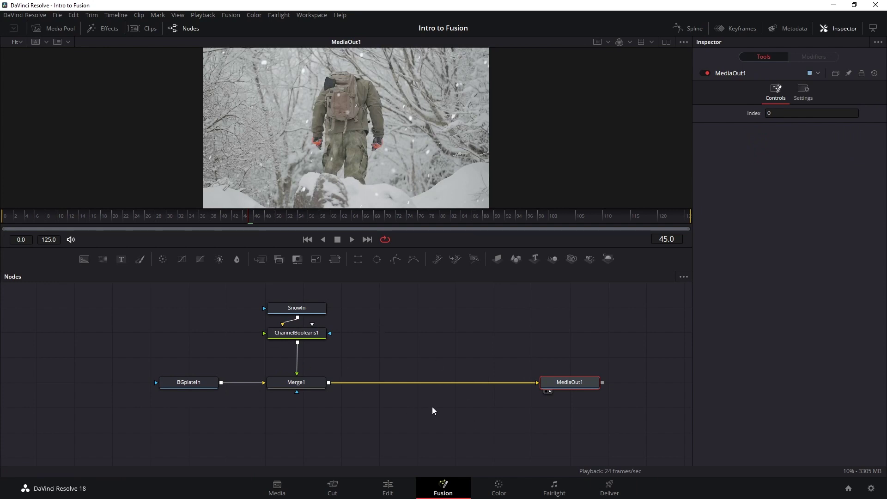
Step: Insert a Color Corrector node after ChannelBooleans1 and lower its Gain to 0.78
click(325, 340)
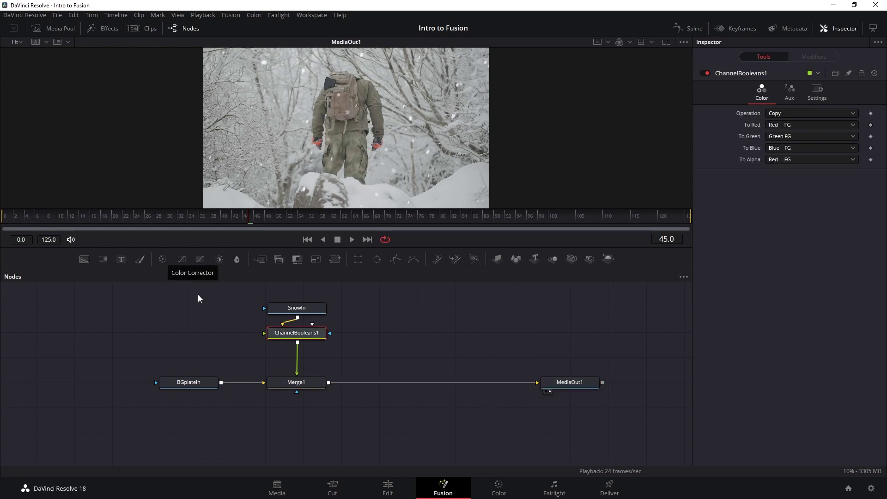
click(166, 258)
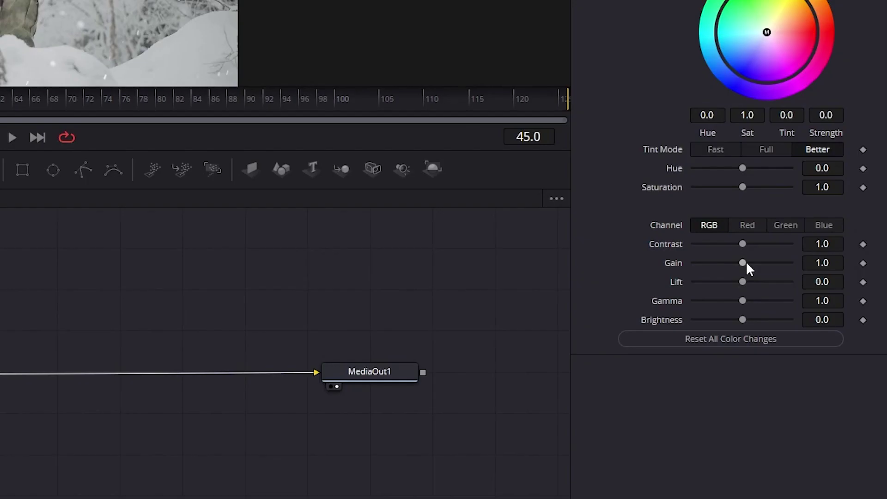
drag(745, 262, 735, 262)
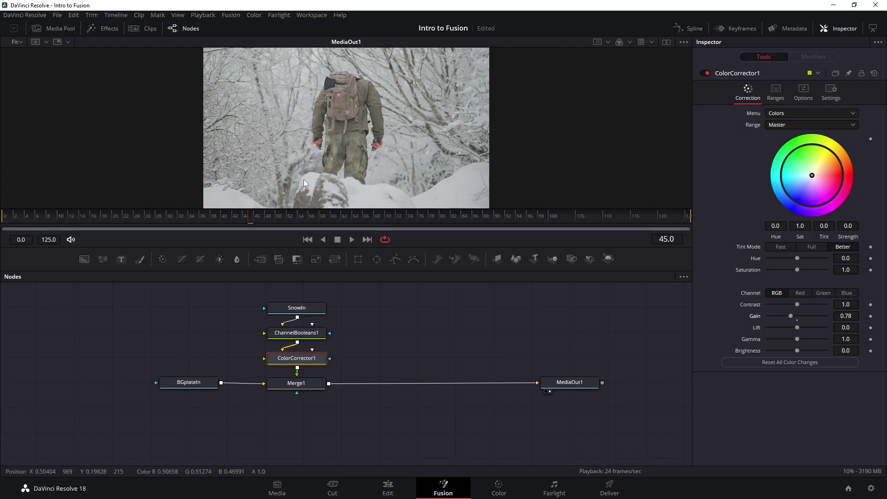
Step: Shift the snow node chain upward, then insert a Blur node after ColorCorrector1 with a Blur Size of 2
drag(358, 297, 310, 349)
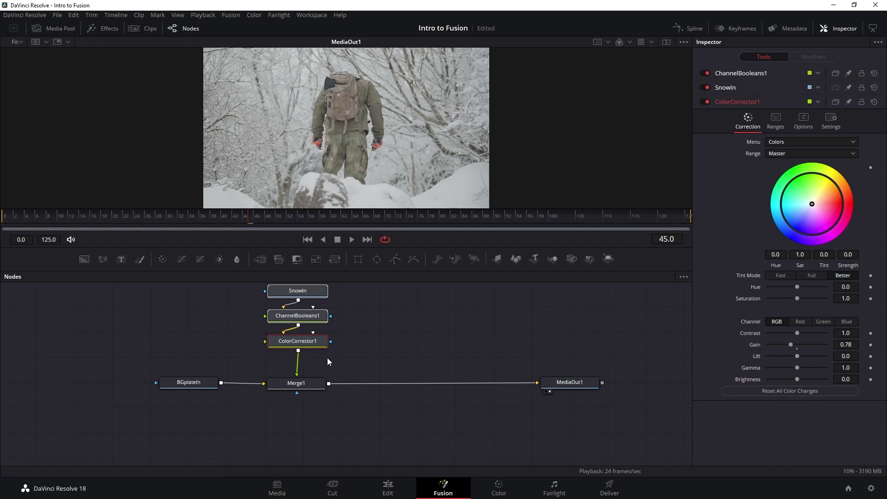
click(311, 349)
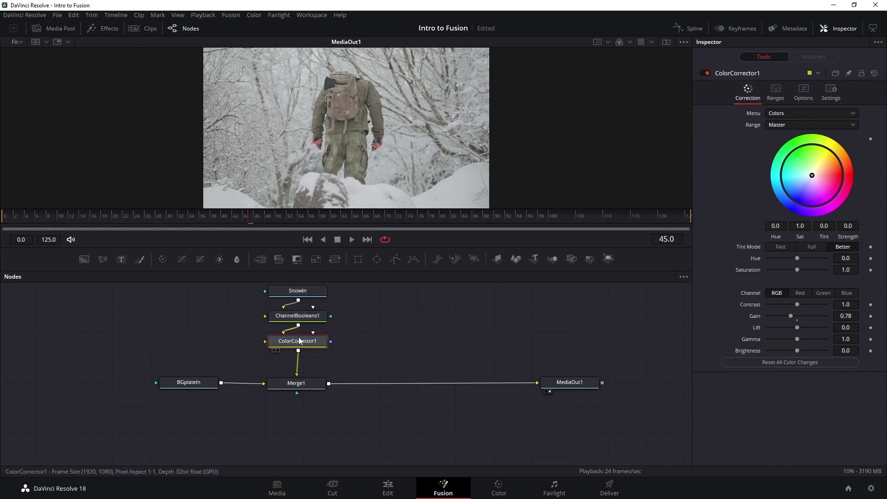
click(237, 259)
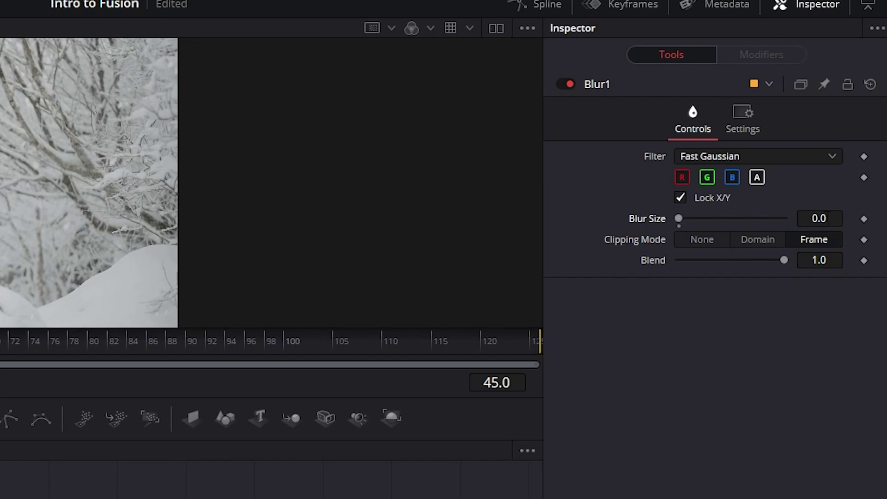
click(846, 148)
text(2)
key(Return)
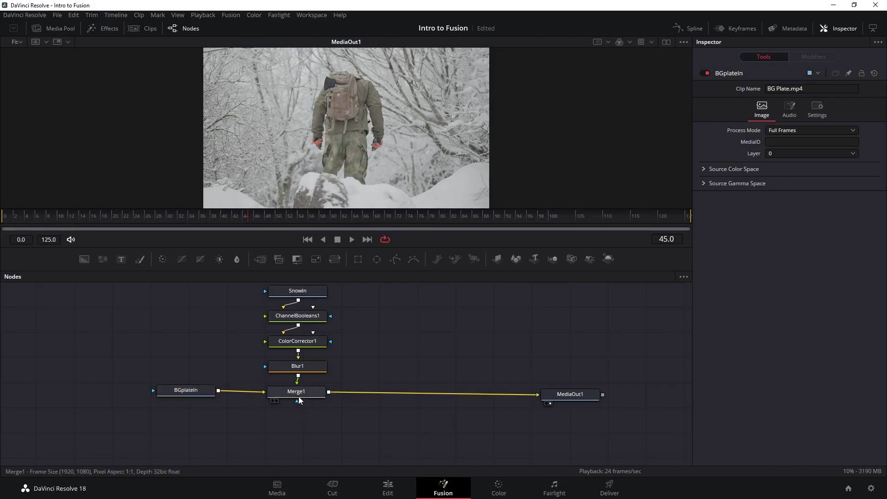
Step: Play back the snow composite from an earlier frame, and select Merge1 to view its settings
drag(313, 218, 147, 214)
key(space)
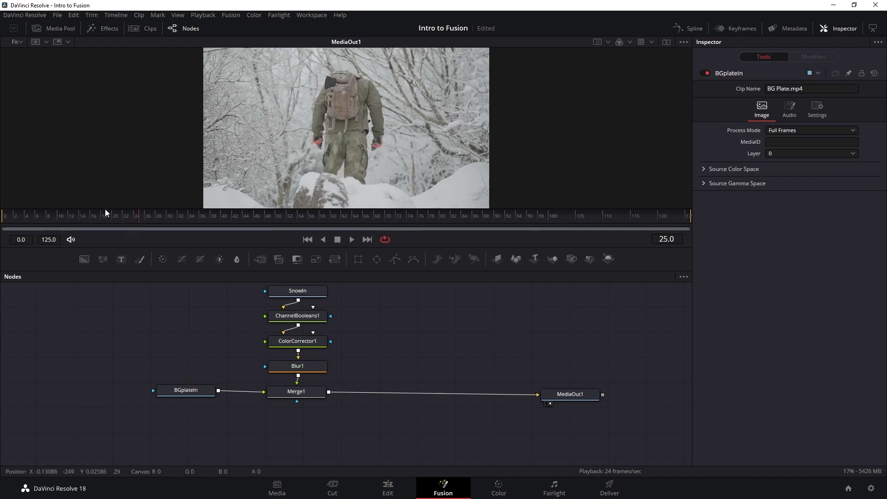
click(296, 391)
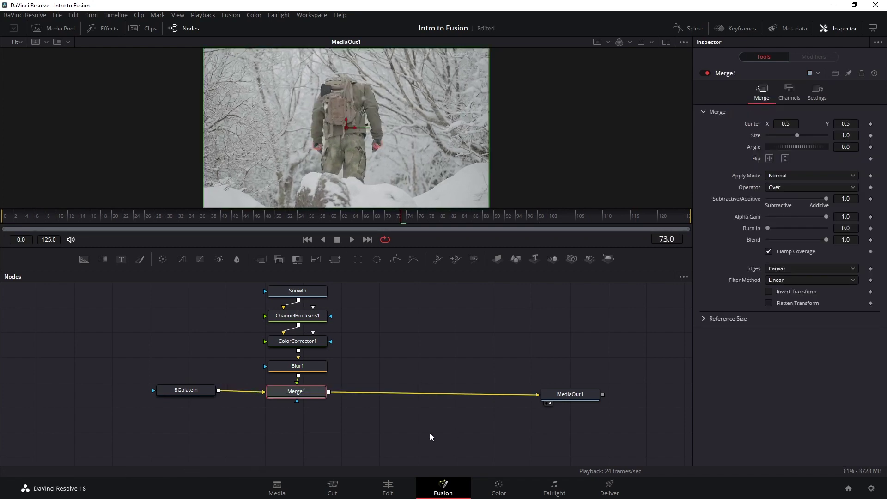
Step: Review the composite on the Edit page at 01:00:02:20, and try trimming the end of the BG Plate clip
click(389, 490)
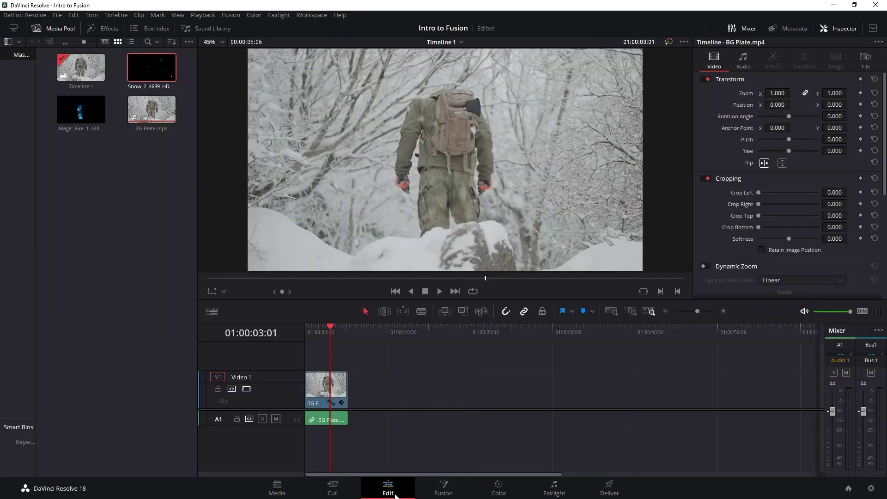
drag(336, 334, 328, 332)
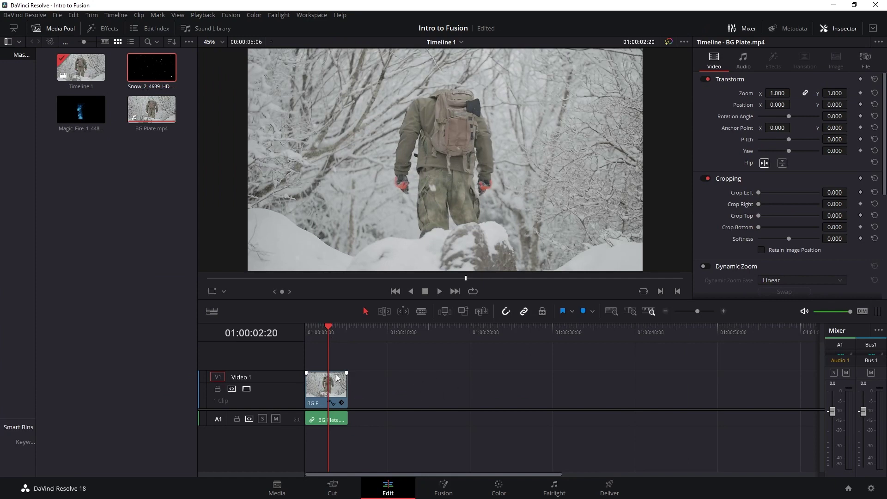
drag(348, 392, 342, 385)
key(ctrl+z)
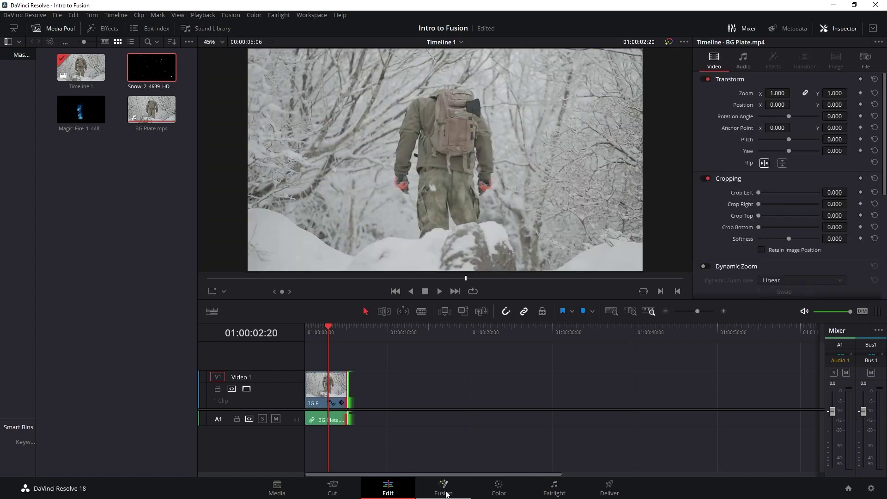
Step: Save the project and open the Deliver page to view the render settings
key(ctrl+s)
click(615, 489)
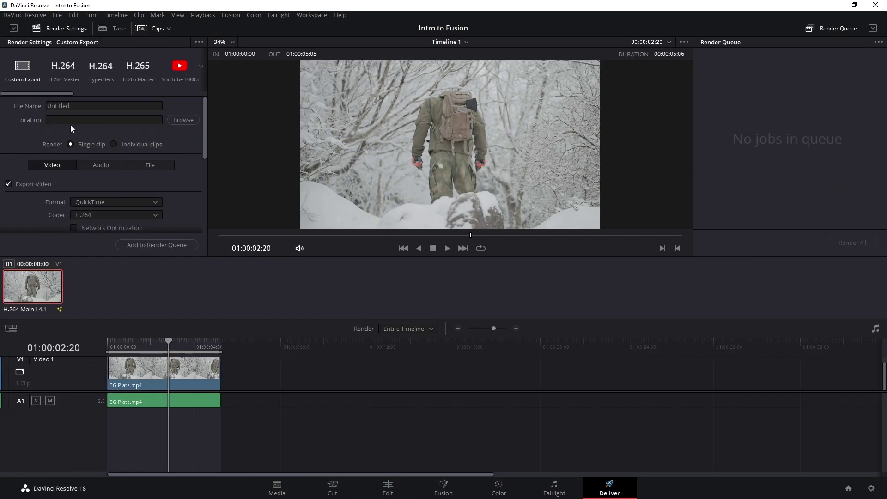
scroll(117, 159, down, 8)
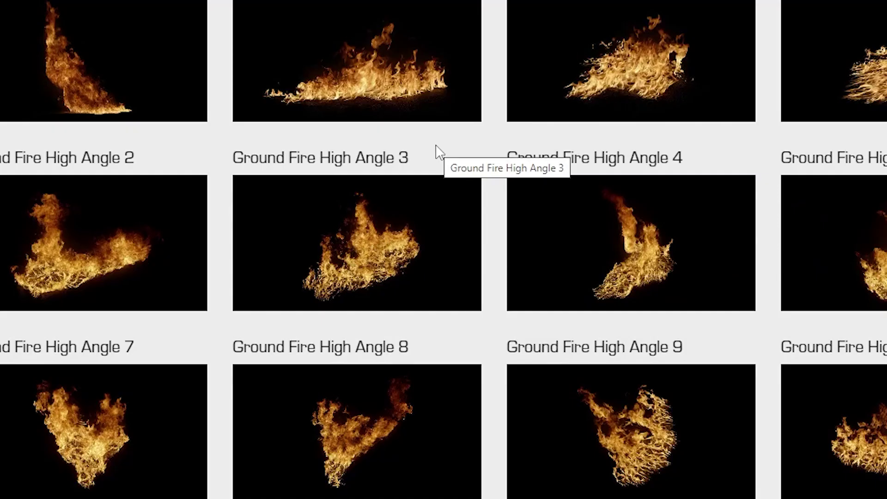
Step: Switch to the ActionVFX website and browse its library of effects collections
mouse_move(410, 236)
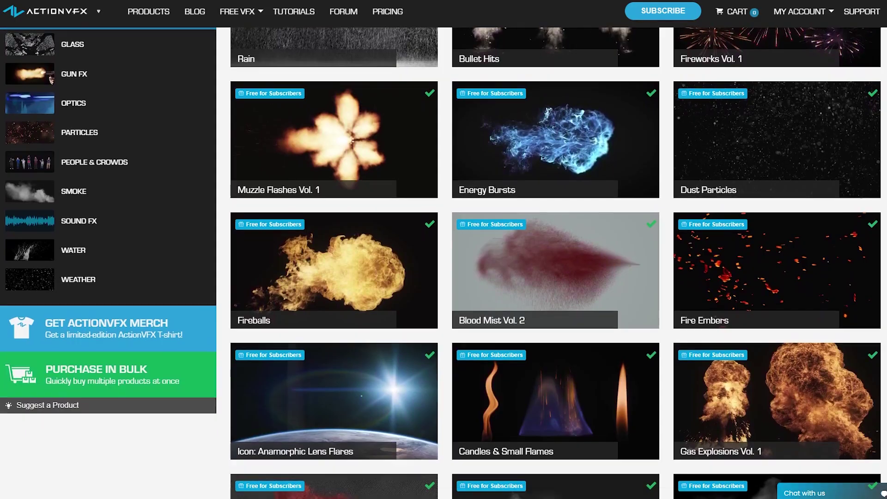
scroll(441, 263, down, 3)
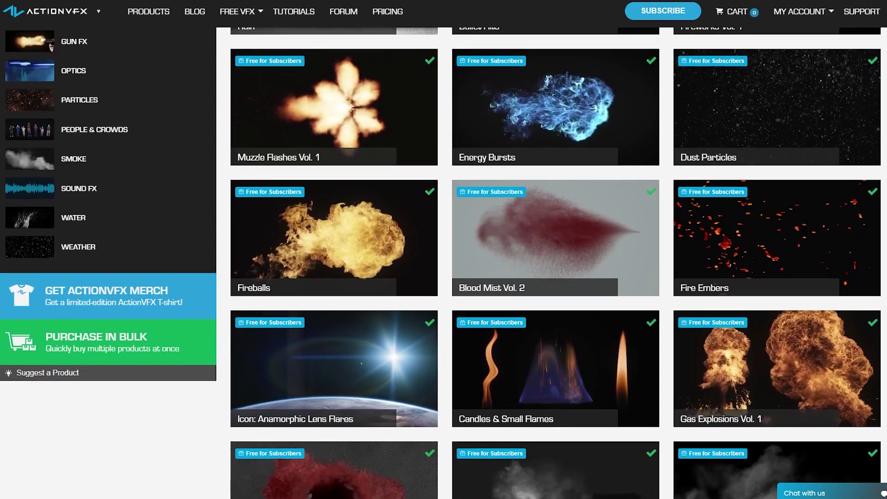